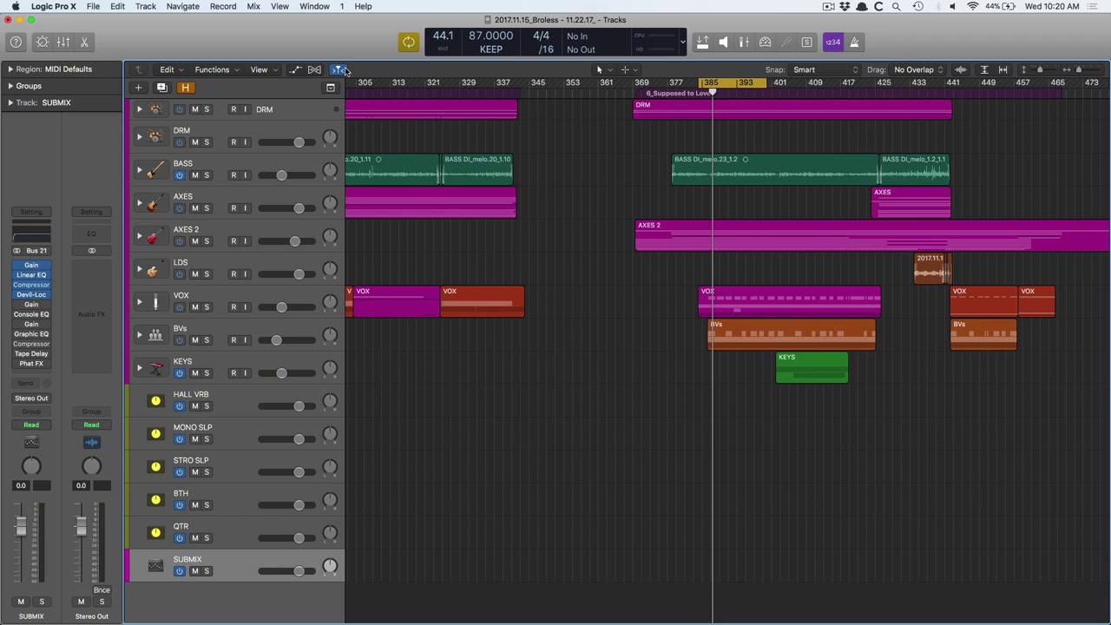
Open the SUBMIX bus's Vintage Console EQ from the mixer and centre its window
key("x")
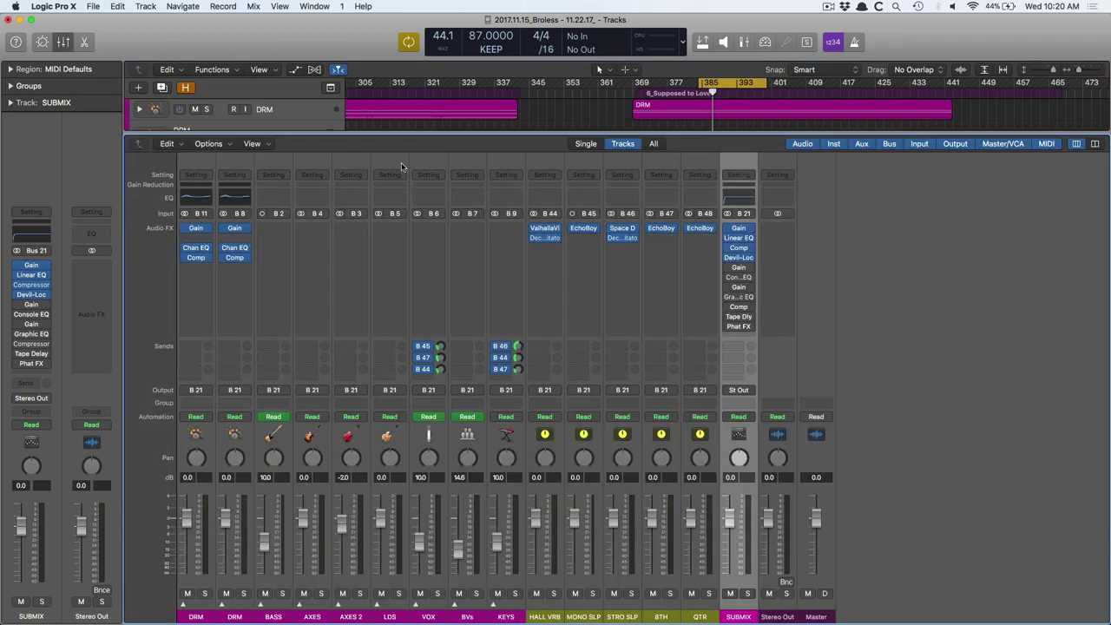
left_click(740, 278)
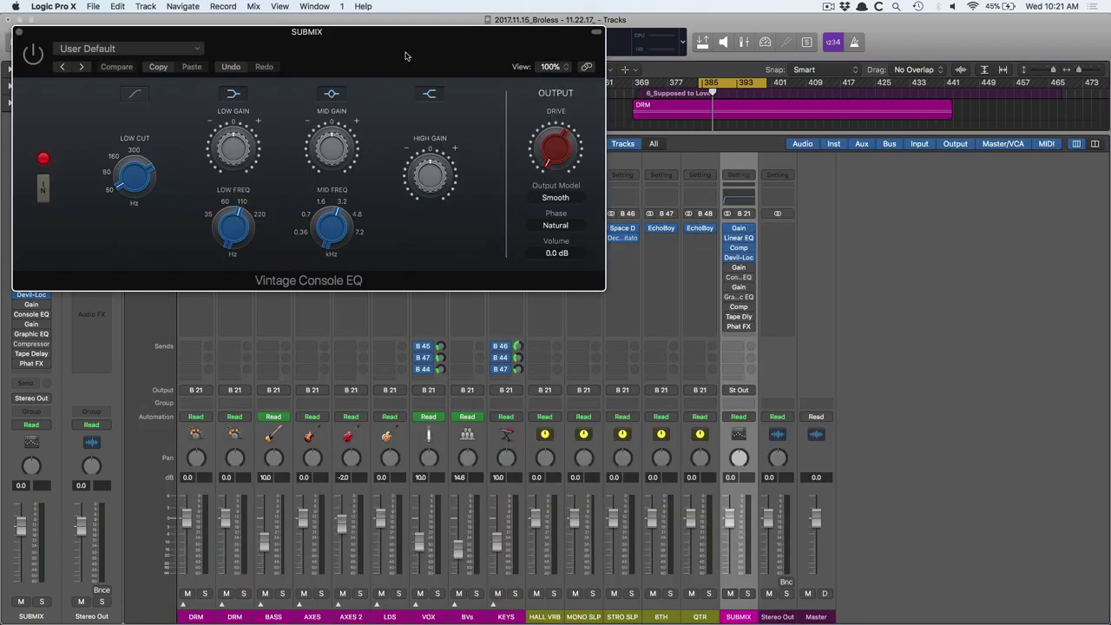
left_click_drag(402, 47, 671, 191)
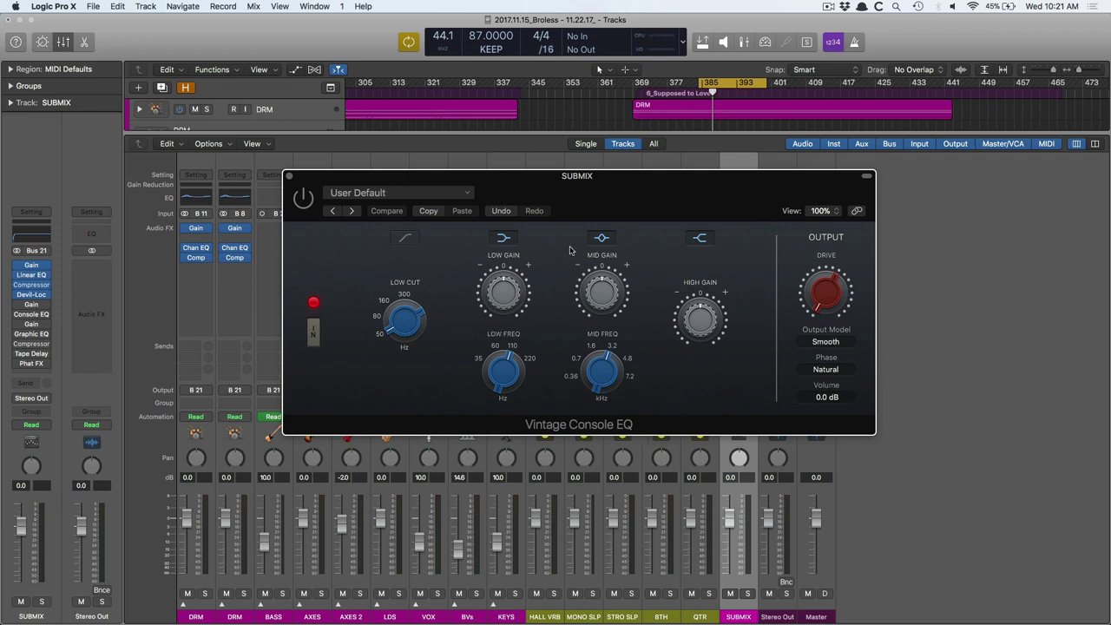
mouse_move(696, 314)
Turn up the Console EQ drive, then close the plug-in and hide the mixer
left_click_drag(820, 318, 799, 399)
key("v")
key("x")
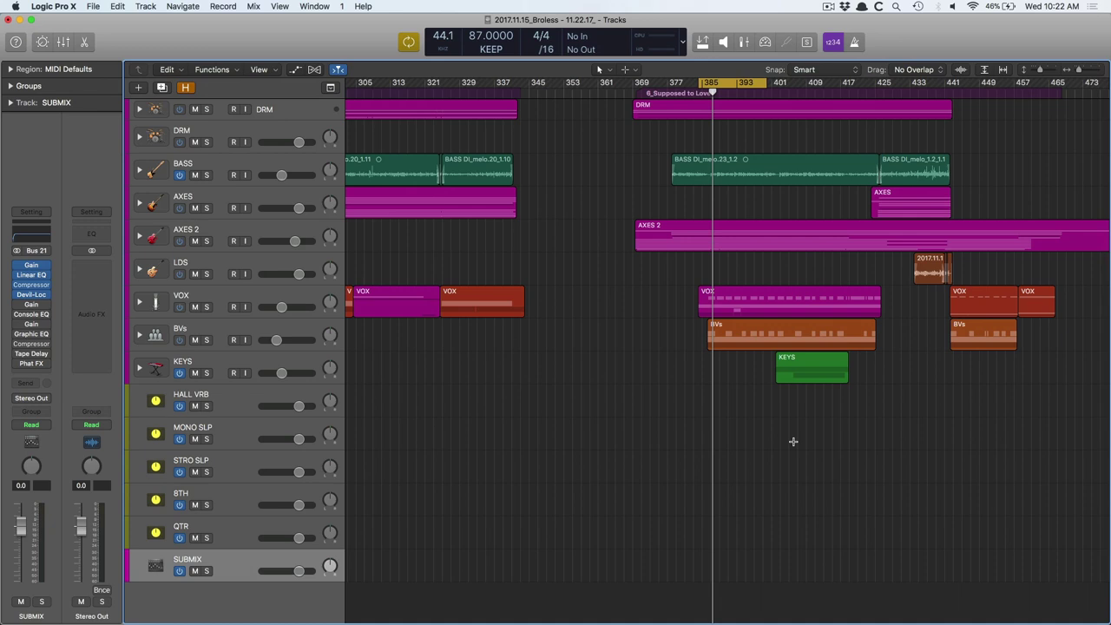
Reopen the SUBMIX Console EQ, reposition its window, and start playback
key("v")
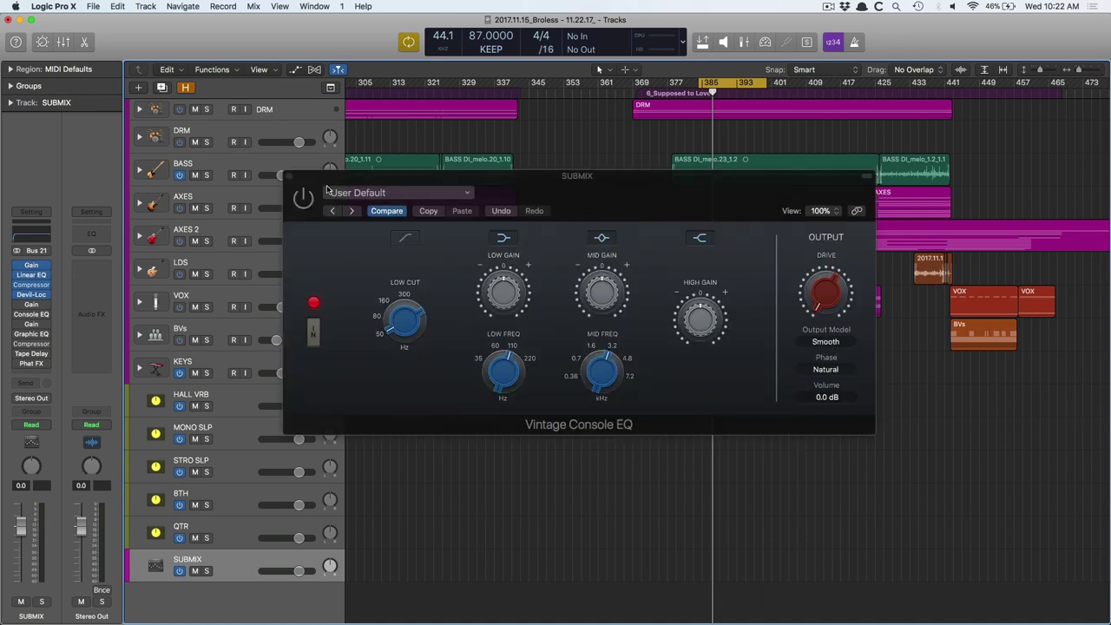
left_click_drag(327, 191, 328, 273)
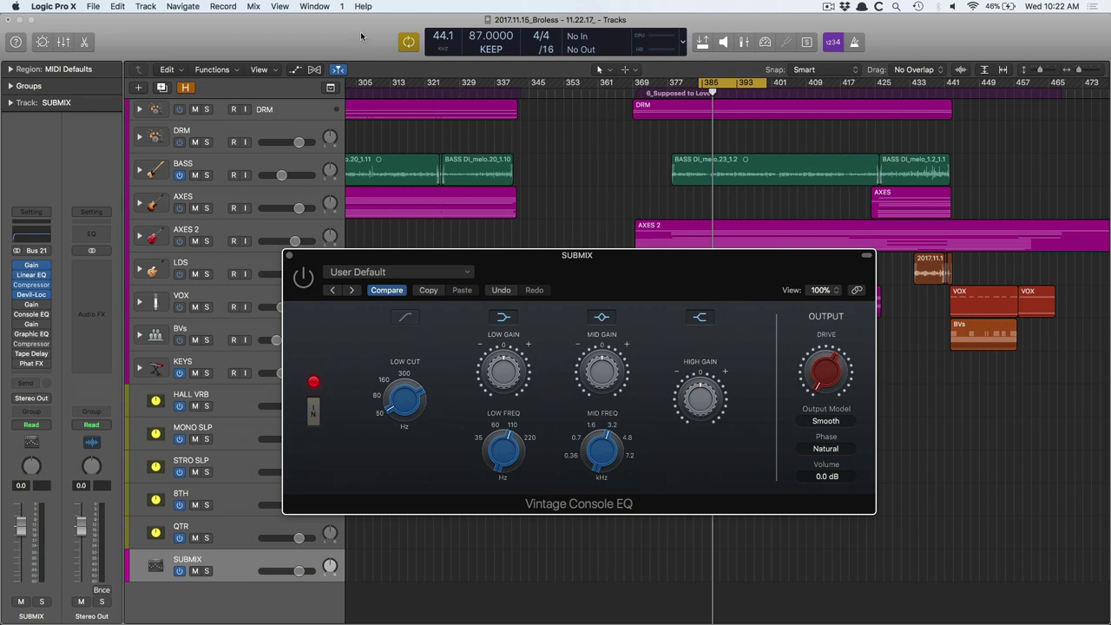
key("space")
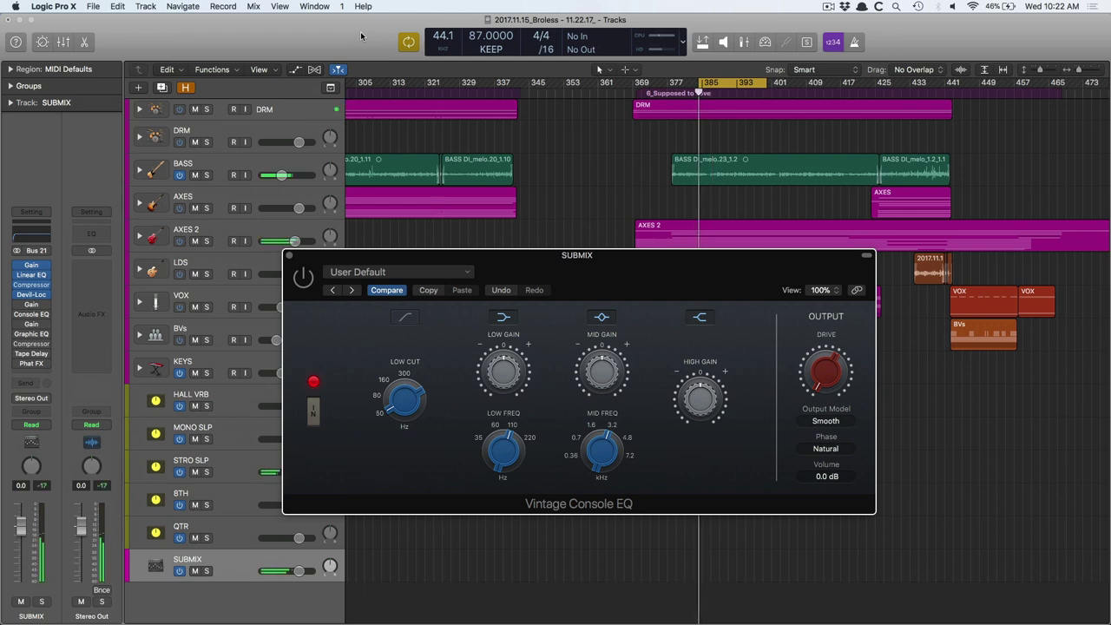
left_click_drag(534, 269, 534, 226)
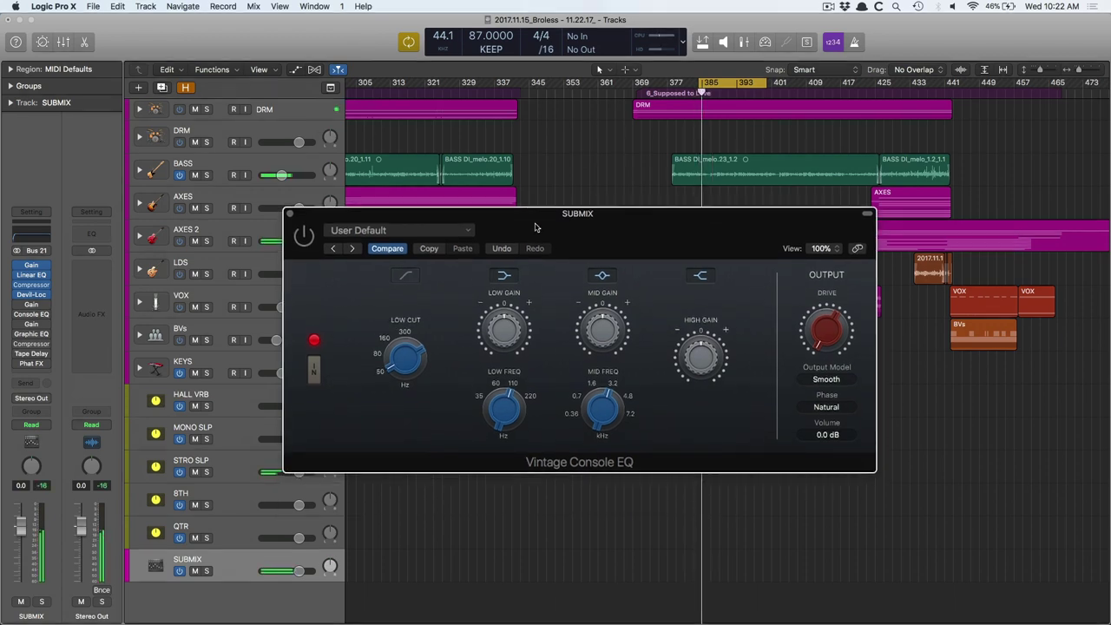
Switch the Console EQ on, raise drive to about 5, and lower output volume to -2.5 dB
left_click(306, 235)
mouse_move(818, 330)
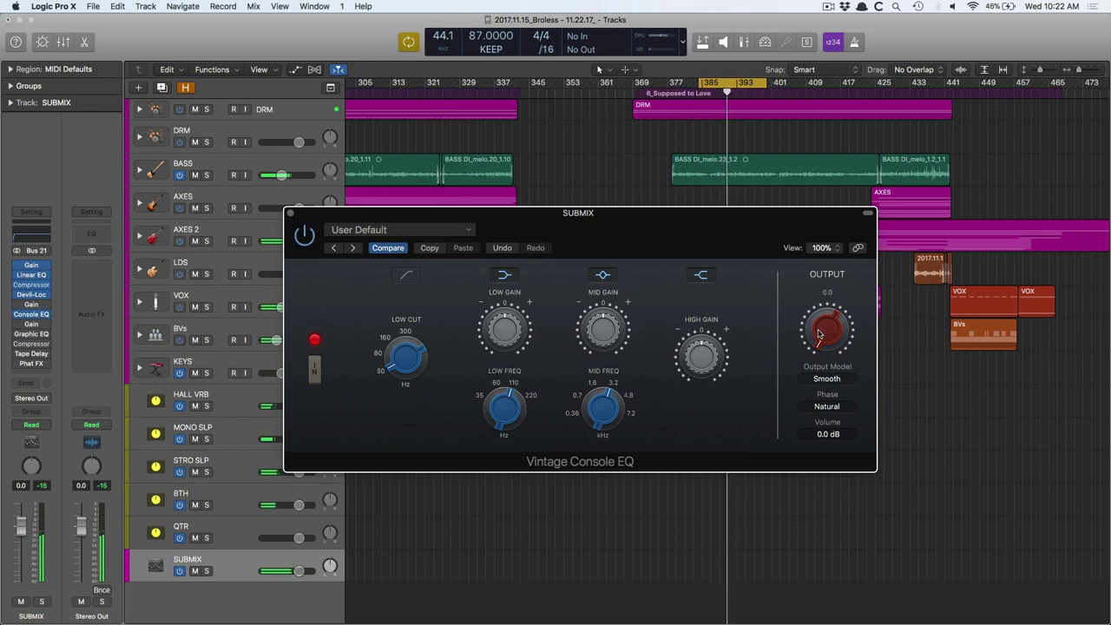
left_click_drag(817, 331, 805, 299)
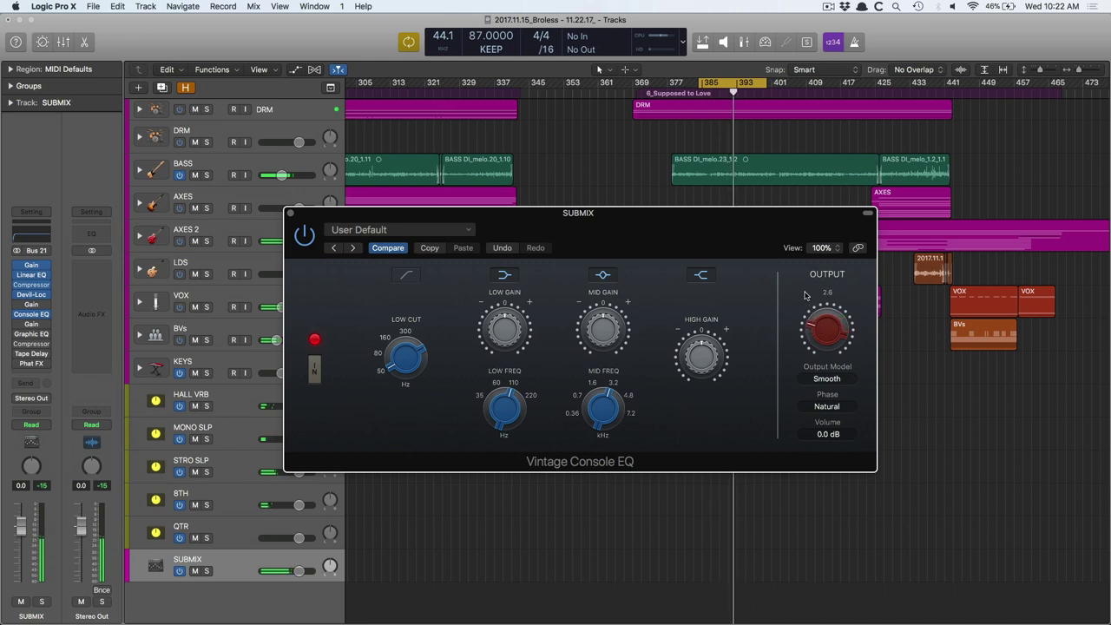
left_click_drag(804, 295, 786, 186)
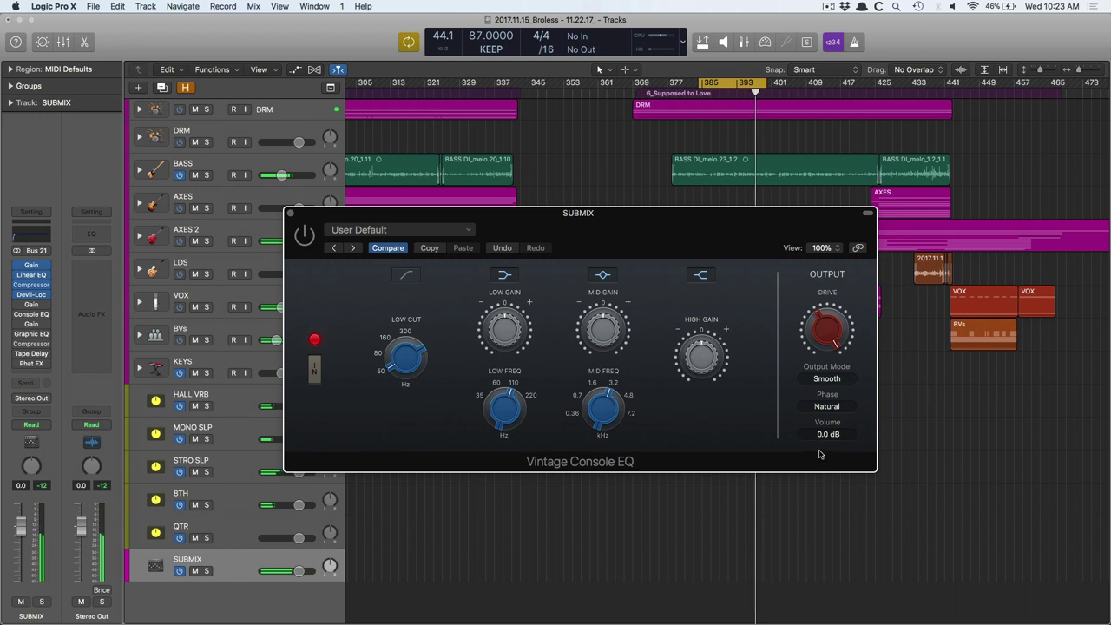
left_click_drag(821, 436, 821, 459)
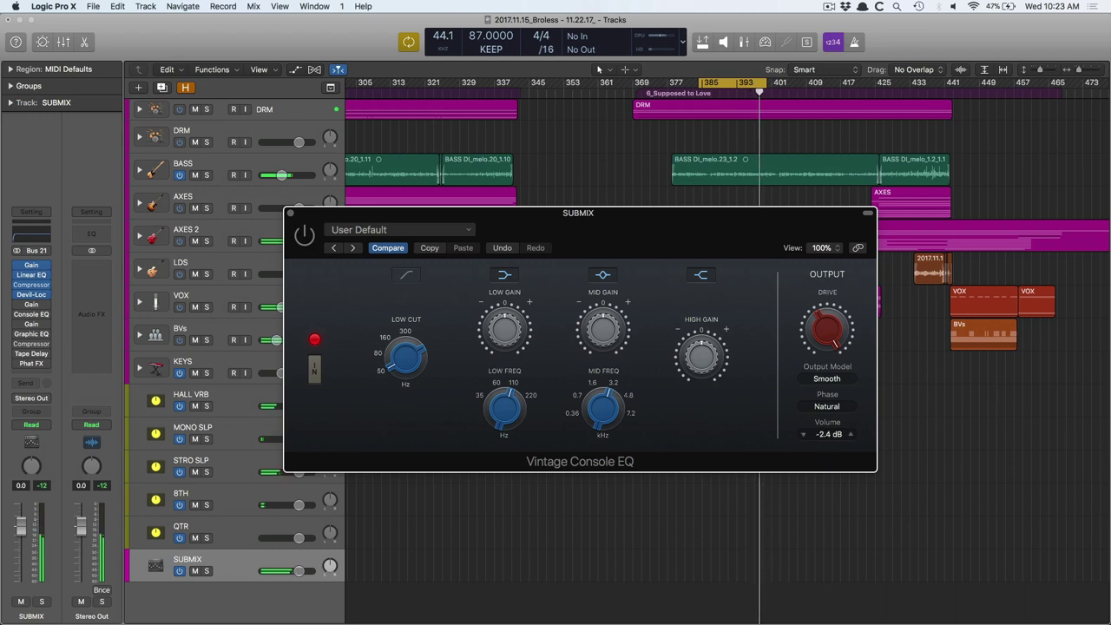
Re-enable the SUBMIX Console EQ and start playback to compare the sound
left_click(302, 234)
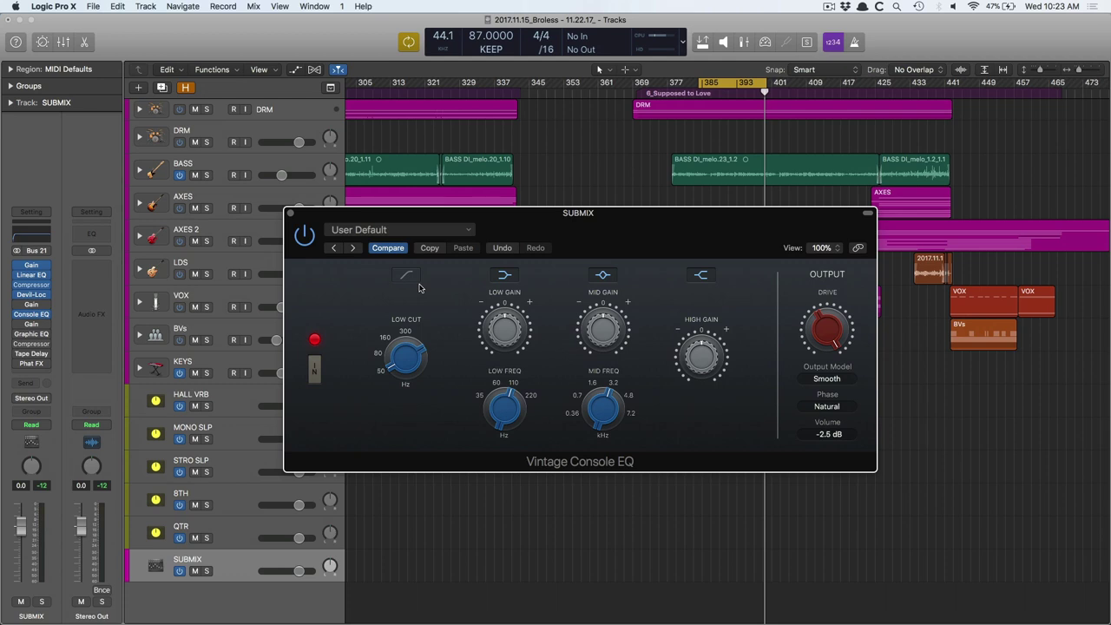
key("space")
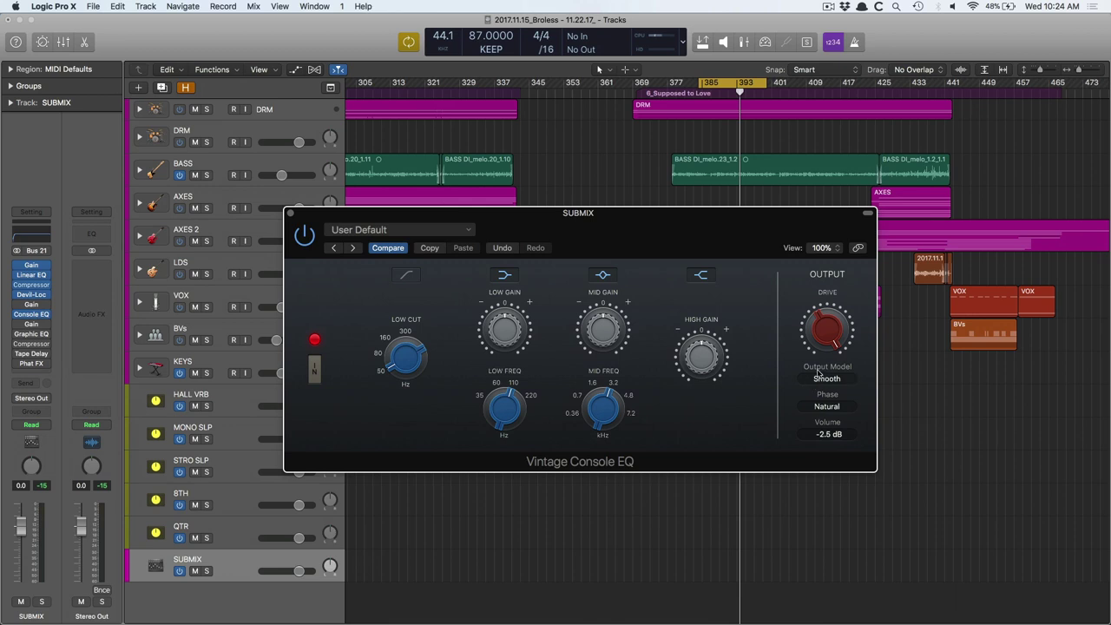
Pick Punchy from the Console EQ's output model list
left_click(818, 380)
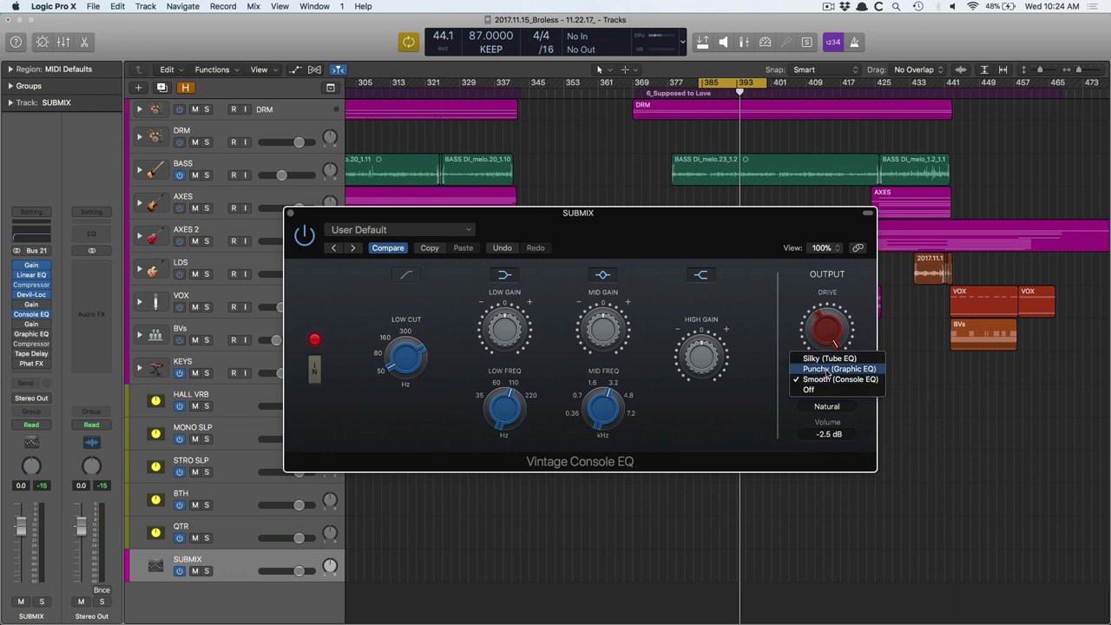
left_click(827, 371)
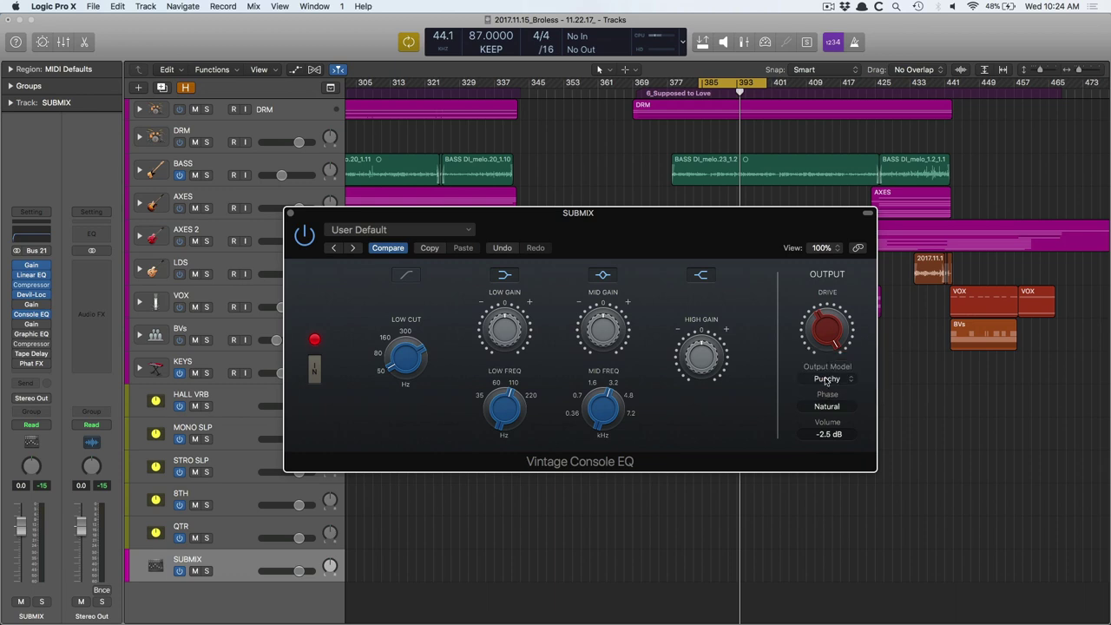
left_click(826, 379)
left_click(745, 297)
Activate and open the SUBMIX Vintage Graphic EQ, closing the Console EQ and hiding the mixer
key("x")
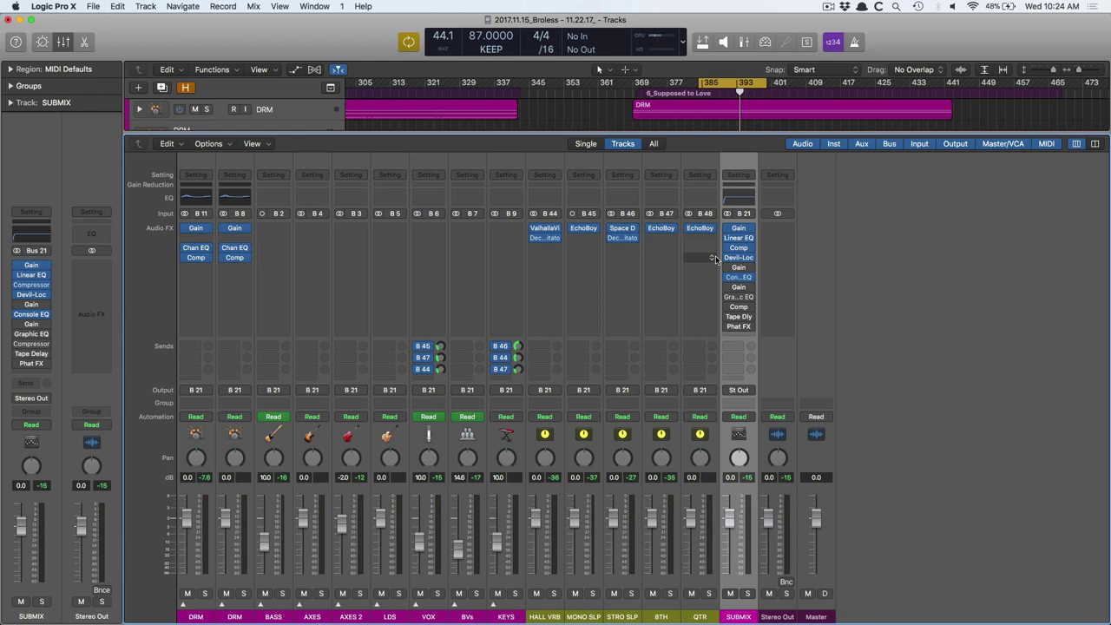
mouse_move(727, 282)
left_click(750, 297)
key("Escape")
left_click(727, 297)
left_click(739, 298)
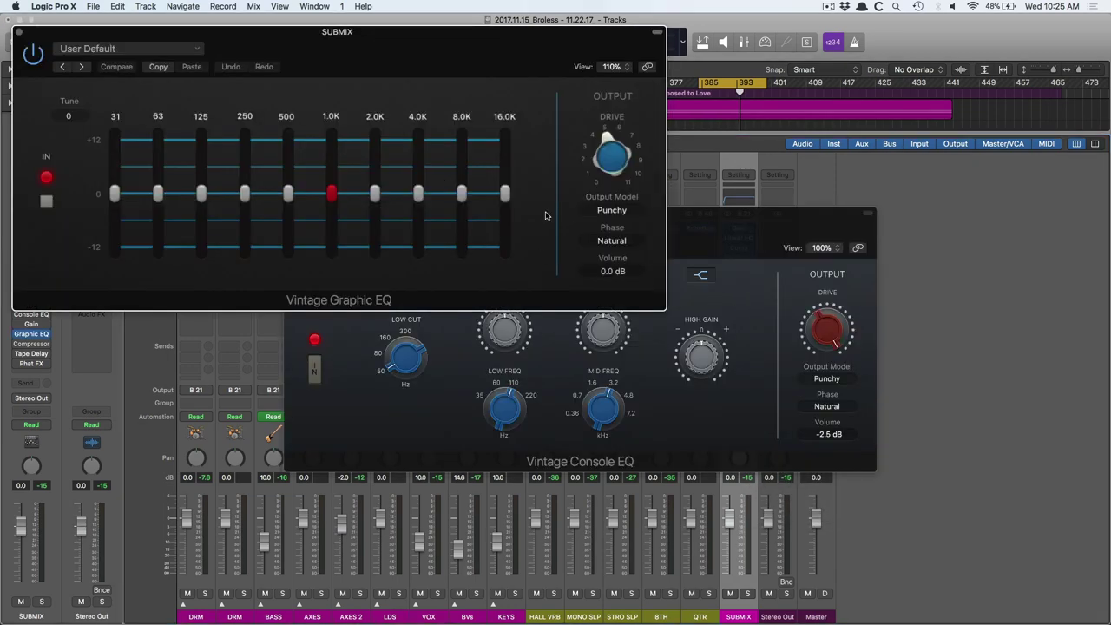
left_click(733, 251)
left_click(290, 213)
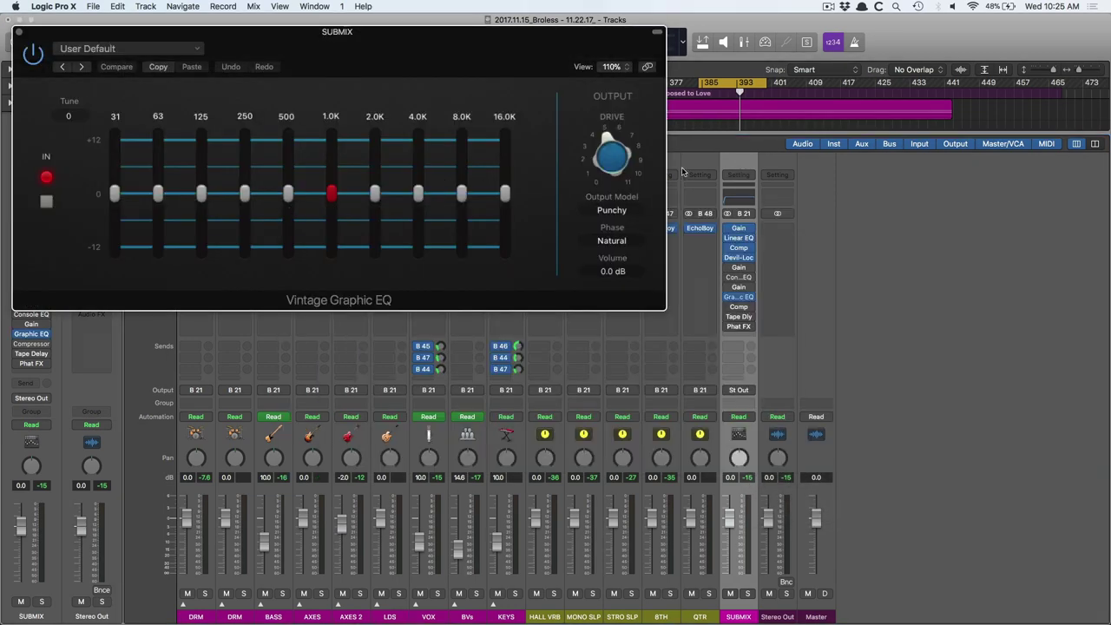
key("x")
Turn up the Graphic EQ drive and drop its volume to -2.5 dB, bypassing to compare
left_click_drag(479, 59, 700, 233)
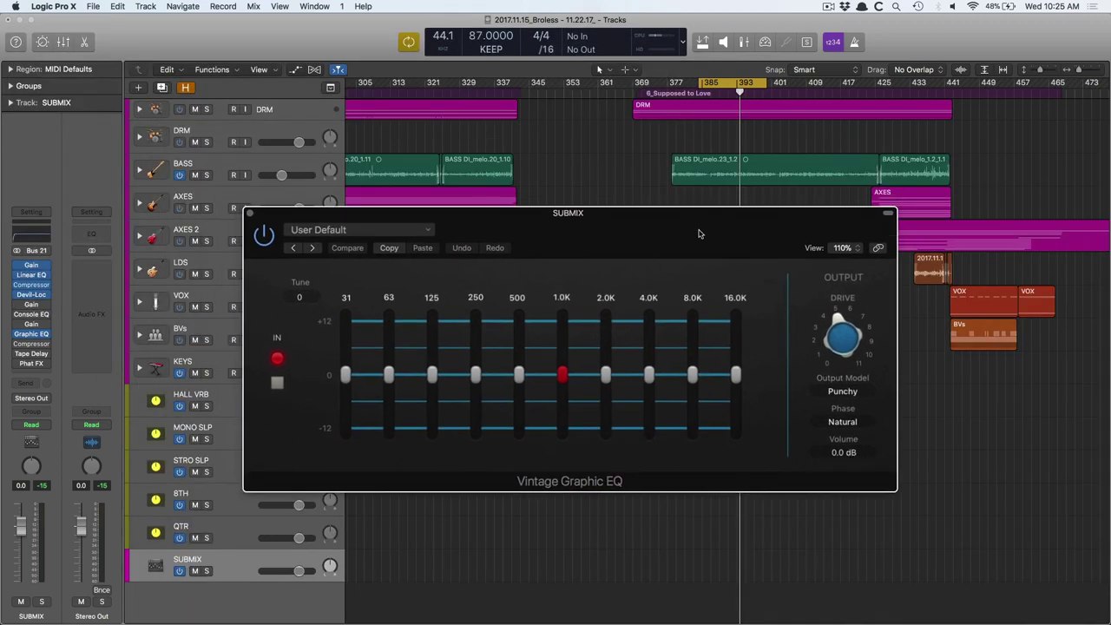
left_click_drag(862, 341, 863, 344)
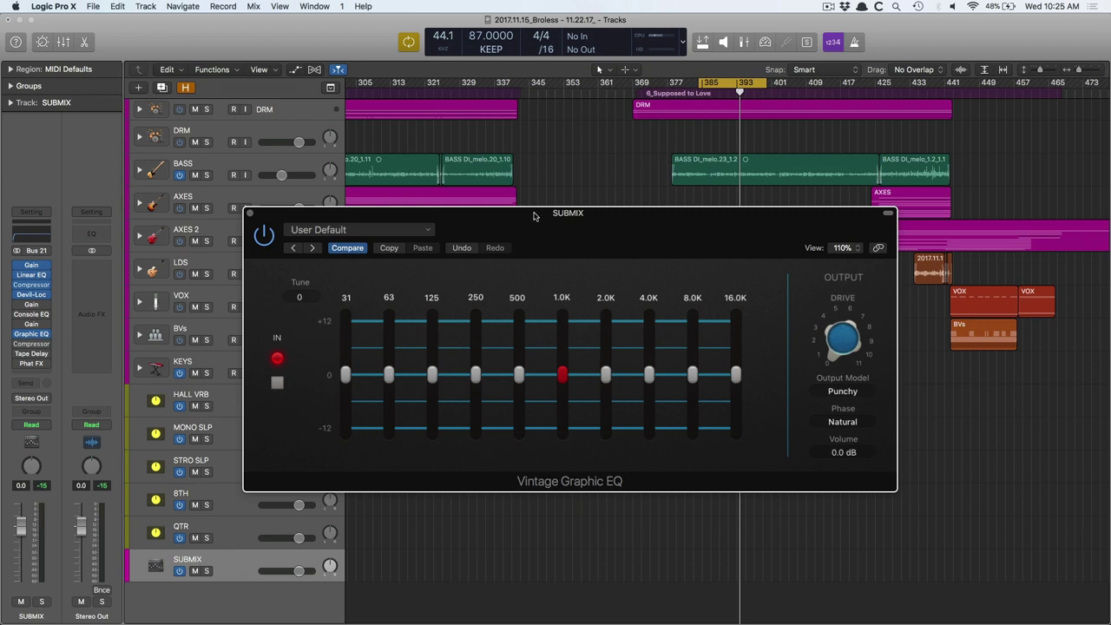
key("space")
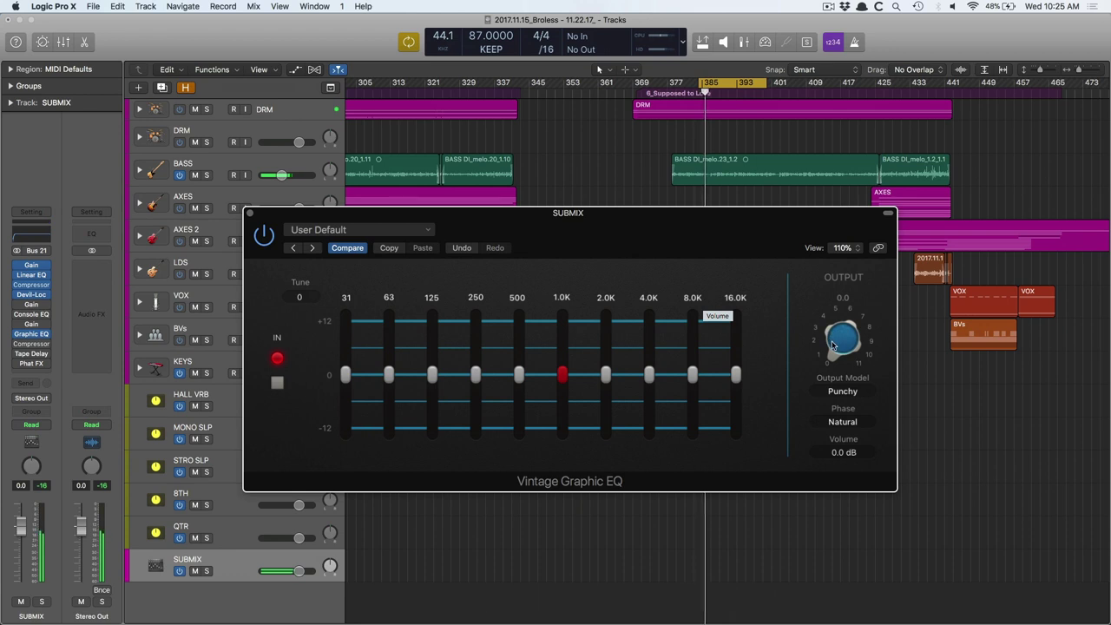
left_click_drag(832, 344, 804, 217)
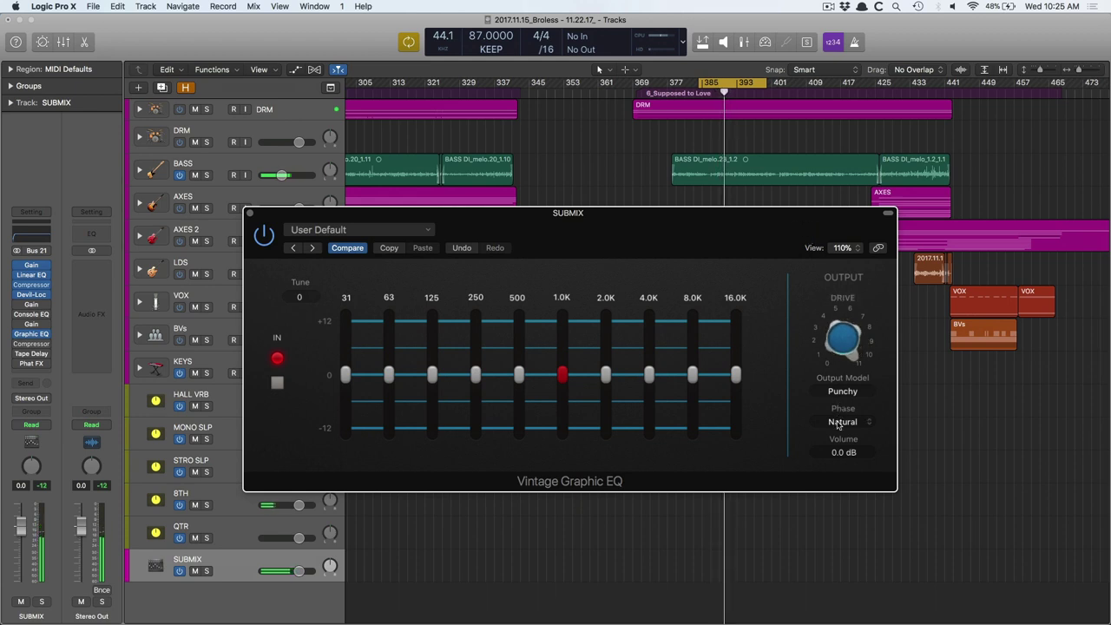
left_click_drag(842, 452, 841, 470)
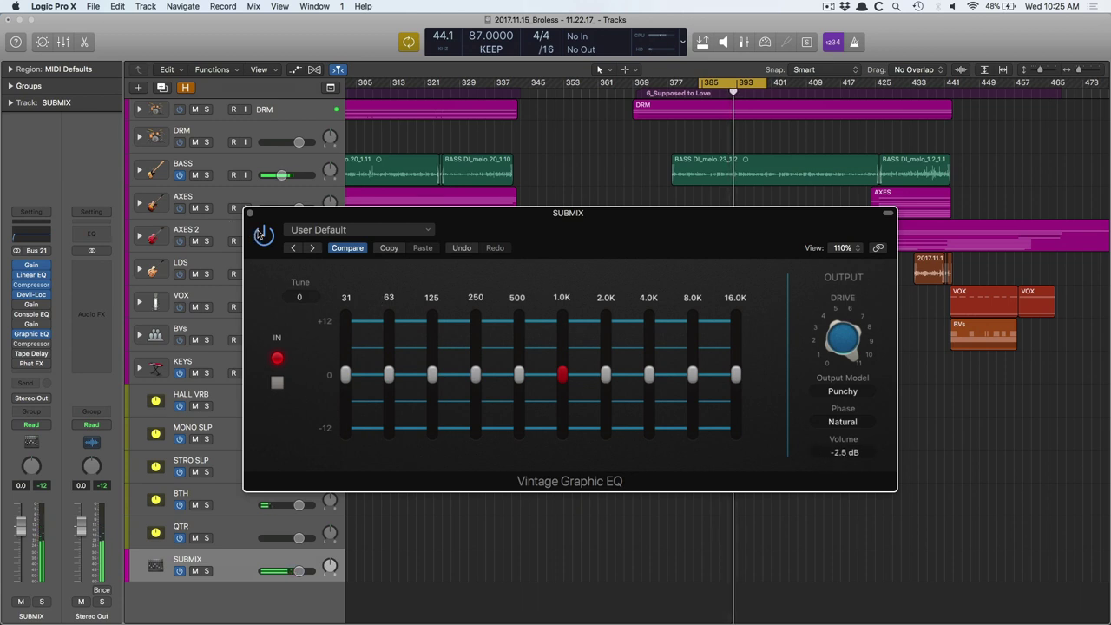
left_click(259, 231)
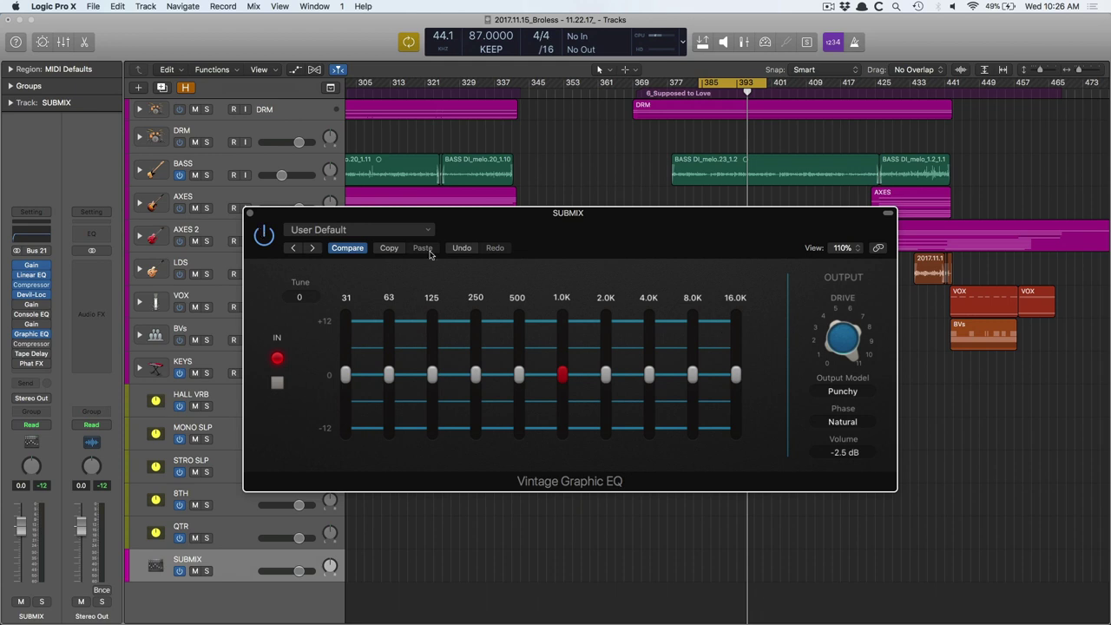
Close the Graphic EQ and open the SUBMIX Compressor, centred over the tracks
left_click(251, 213)
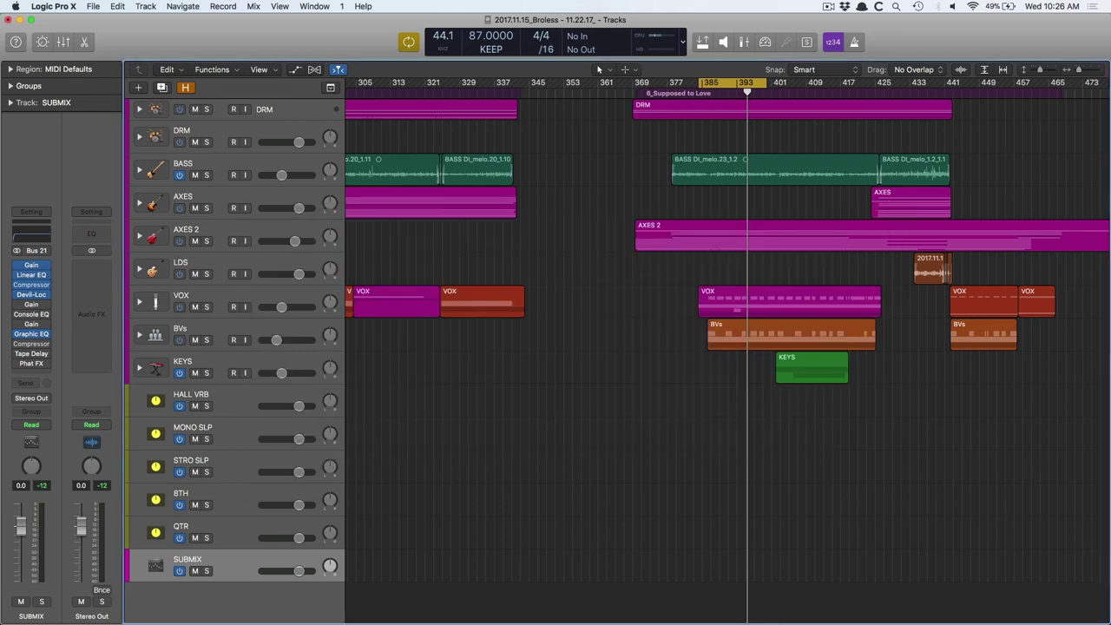
key("x")
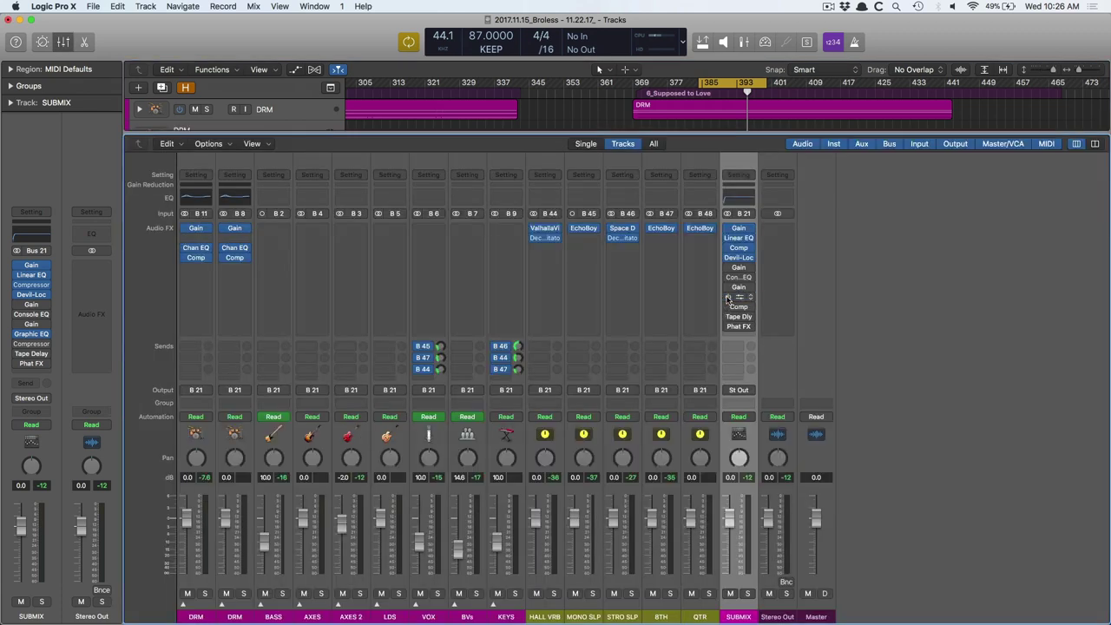
left_click(738, 306)
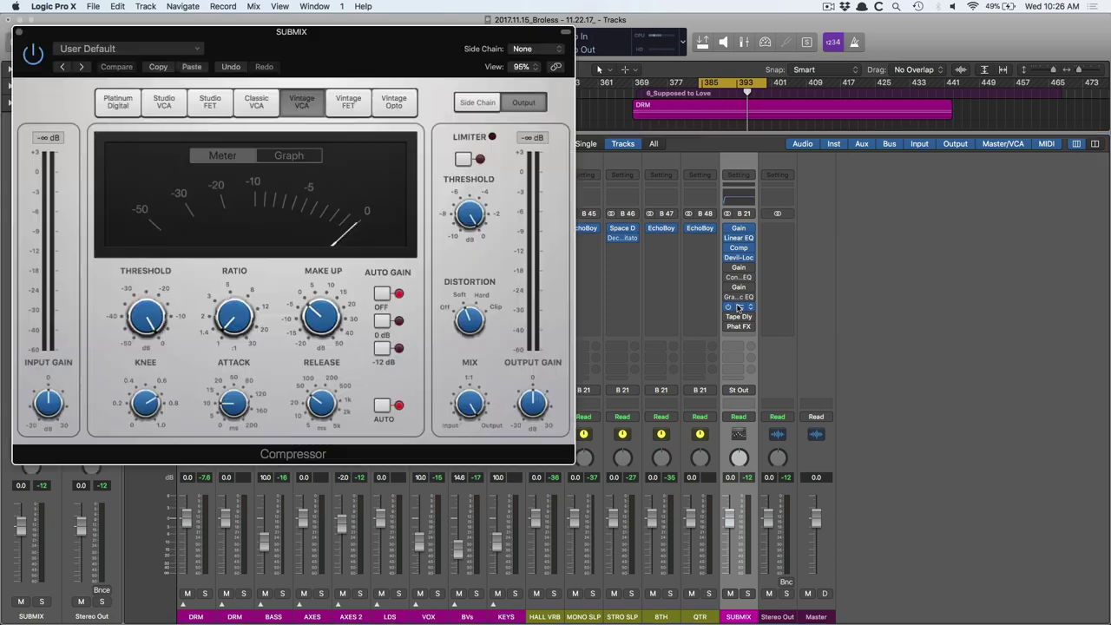
key("x")
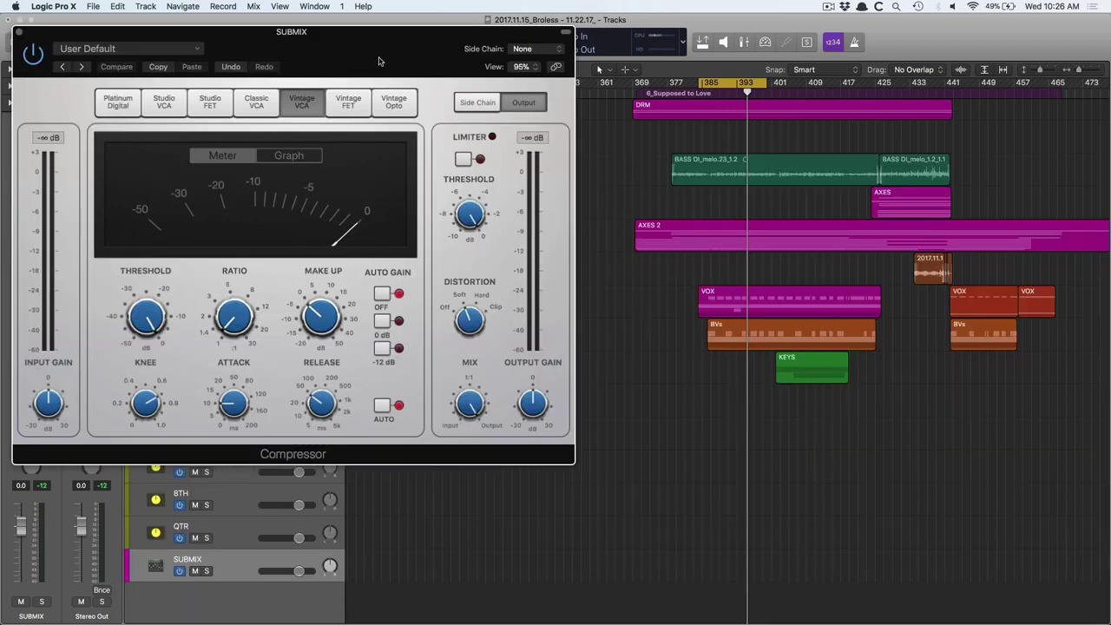
left_click_drag(379, 60, 737, 145)
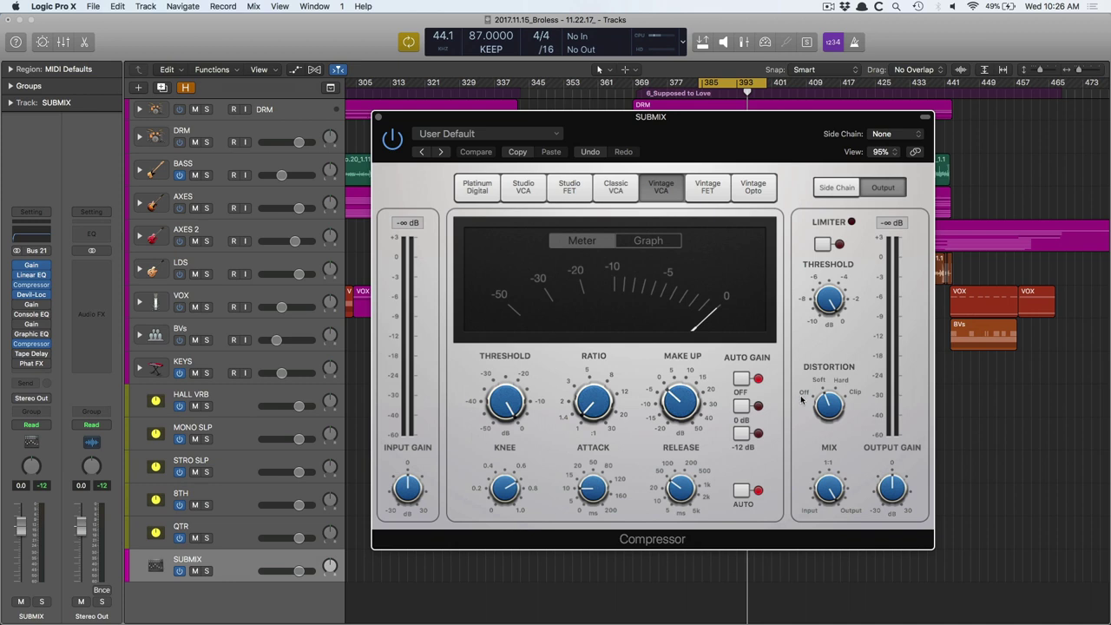
Dial in compressor distortion, try 12 dB make-up, reset both gains, choose Classic VCA, and play
left_click_drag(825, 413, 824, 459)
mouse_move(684, 411)
left_click_drag(675, 411, 672, 378)
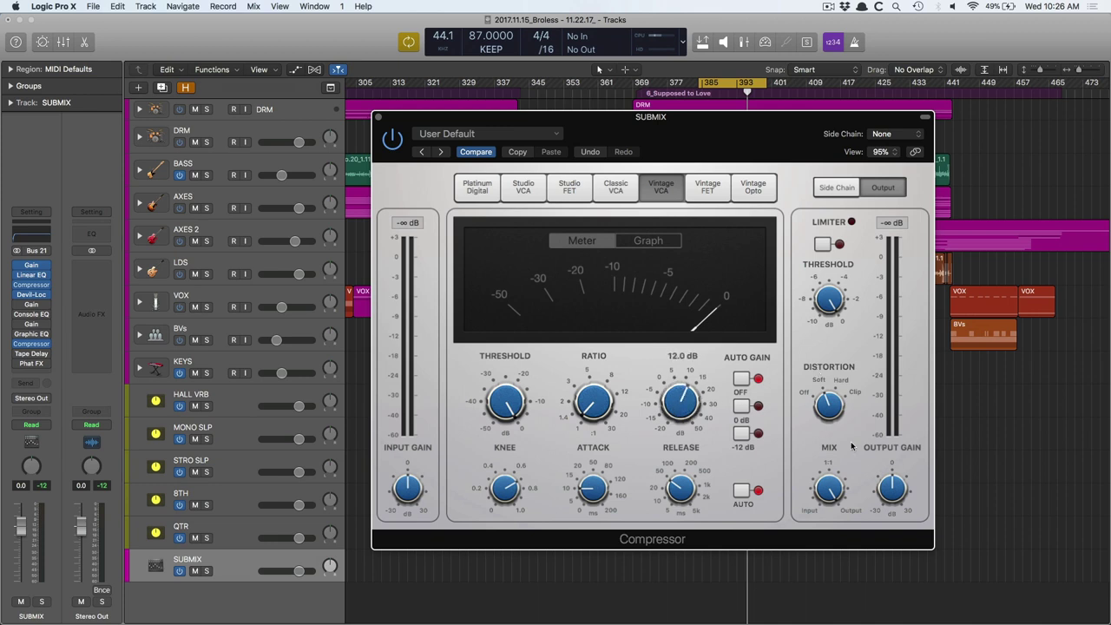
left_click_drag(892, 489, 893, 510)
left_click(690, 406, "alt")
left_click(892, 488, "alt")
left_click(610, 191)
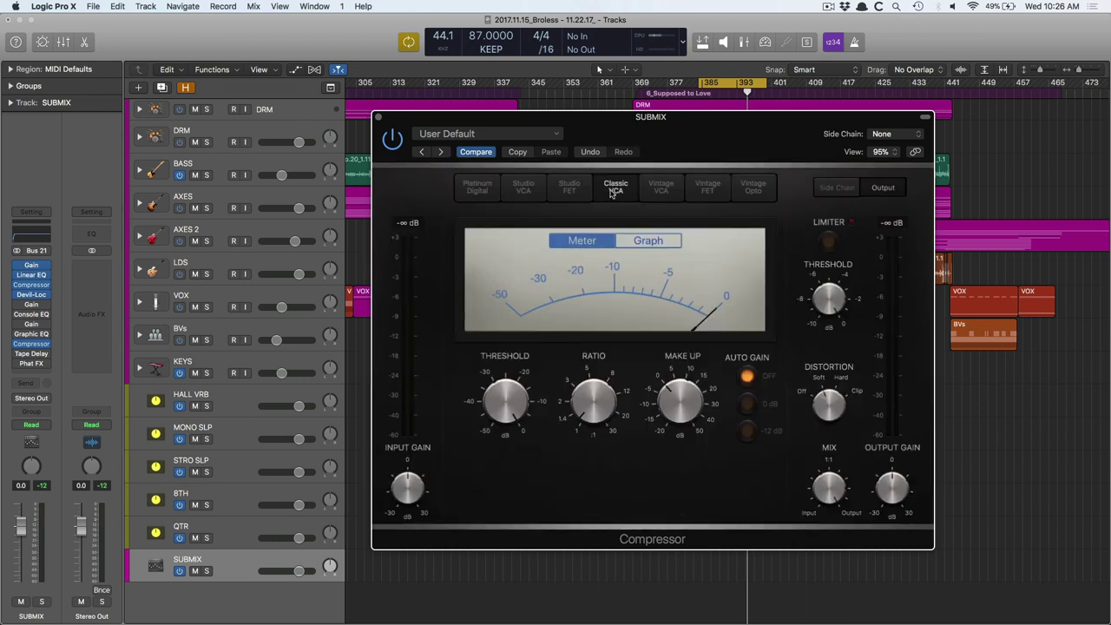
mouse_move(680, 393)
key("space")
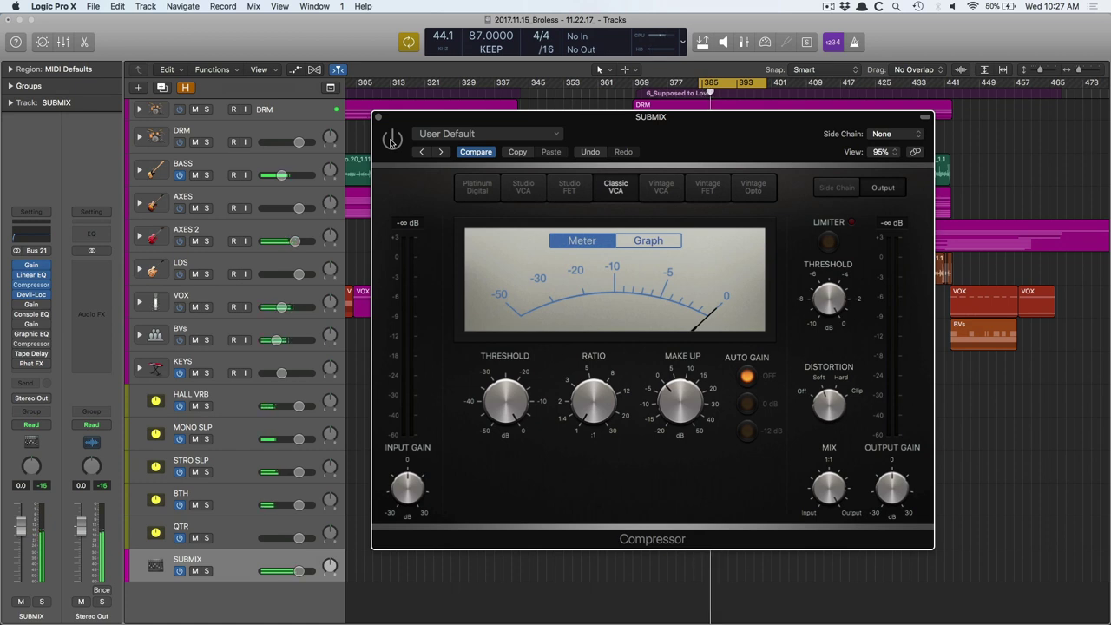
Re-enable the SUBMIX compressor and set its output gain to -10.5 dB
left_click(391, 141)
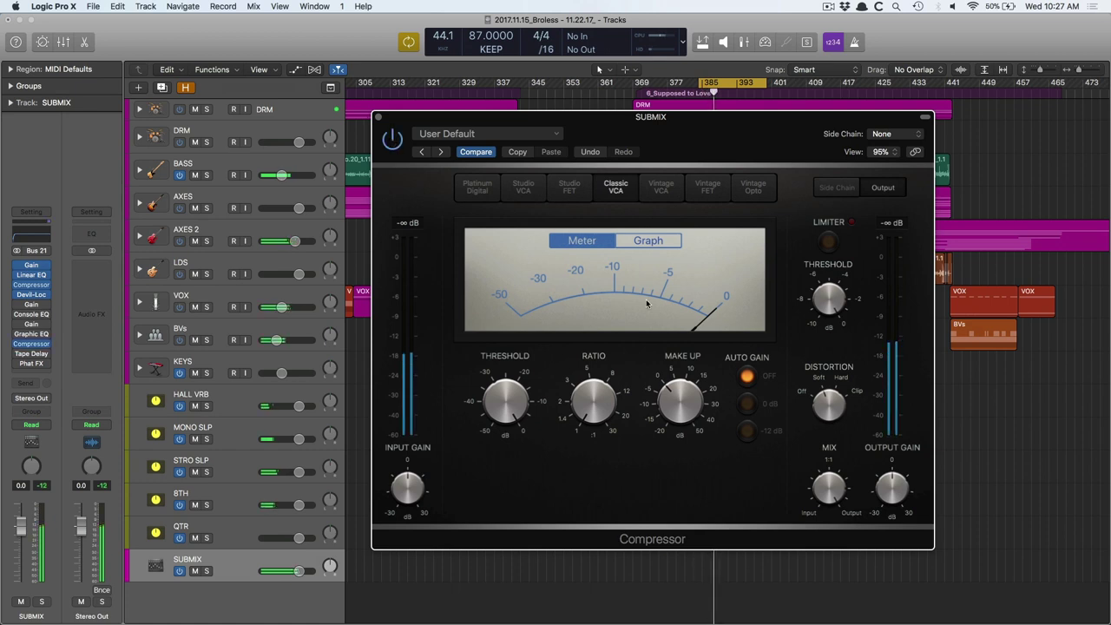
mouse_move(692, 395)
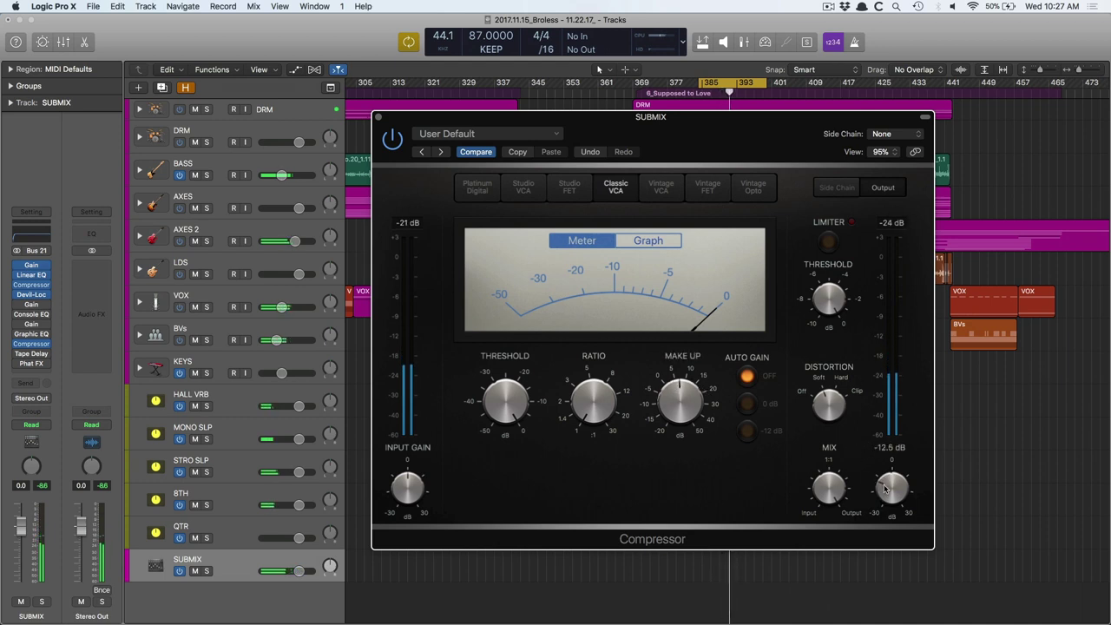
mouse_move(886, 478)
scroll(886, 478, "down", 2)
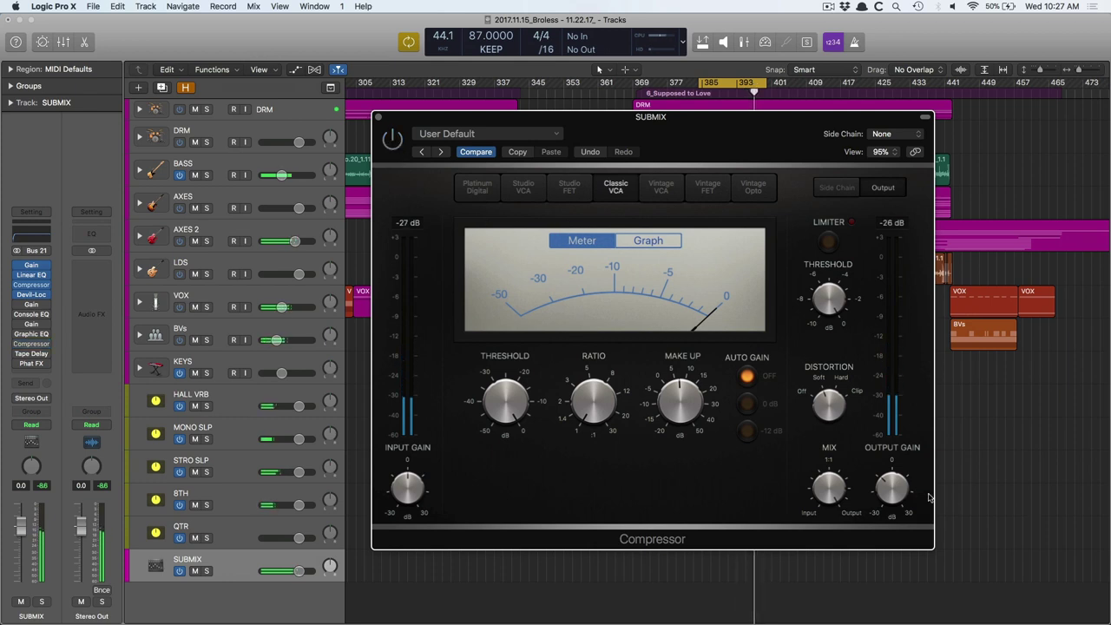
left_click_drag(885, 487, 881, 495)
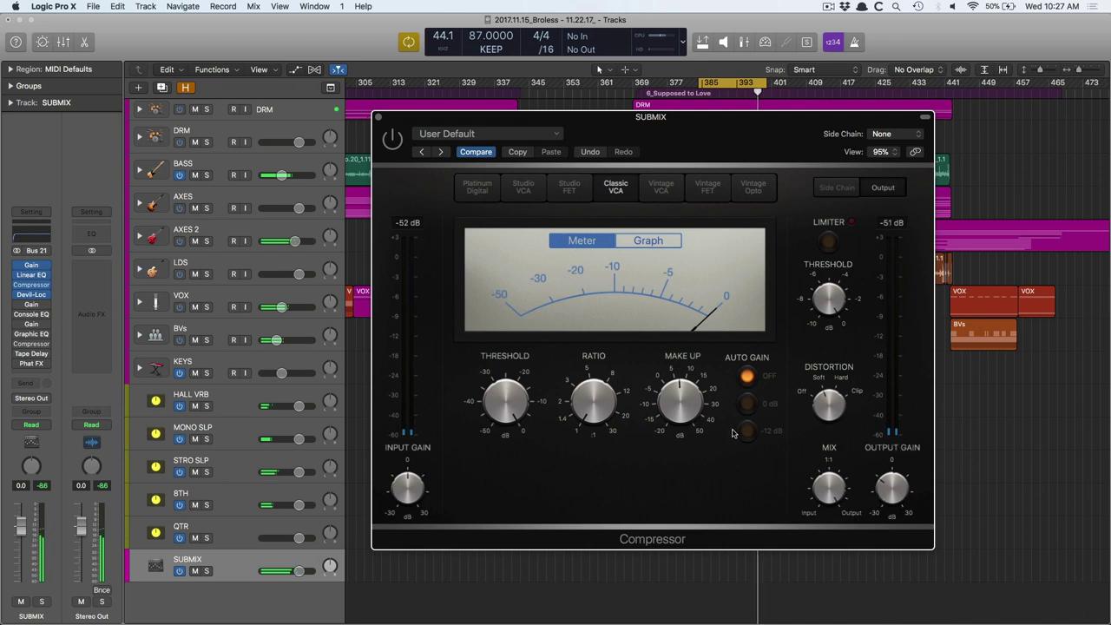
left_click(392, 139)
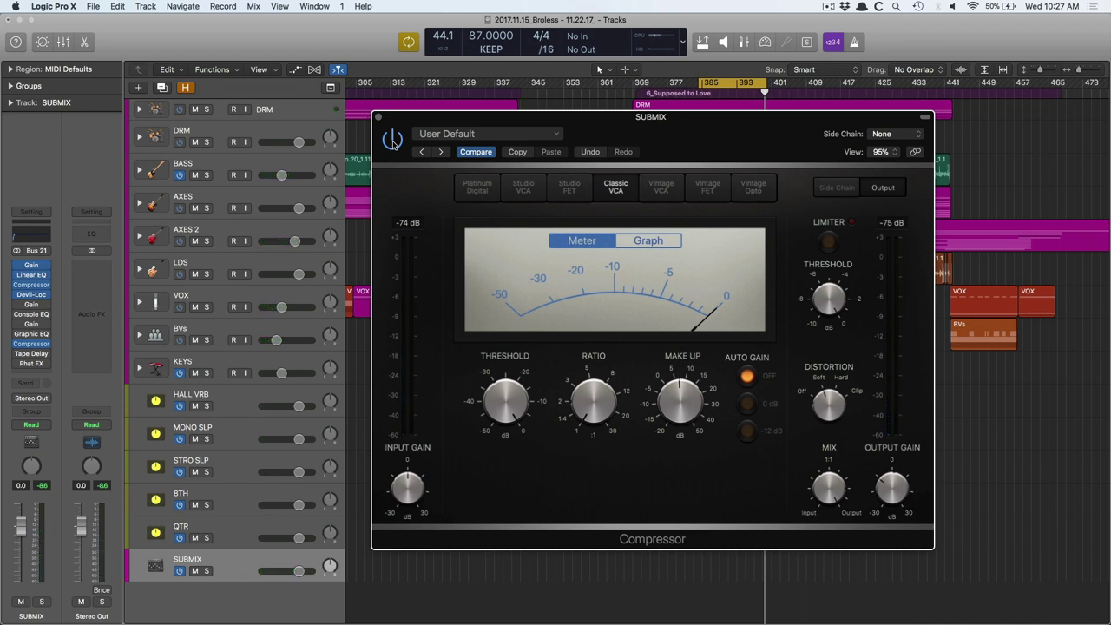
Compare Vintage VCA with Classic VCA, keep Classic VCA, then close the compressor and show the mixer
mouse_move(656, 415)
mouse_move(893, 528)
left_click(661, 187)
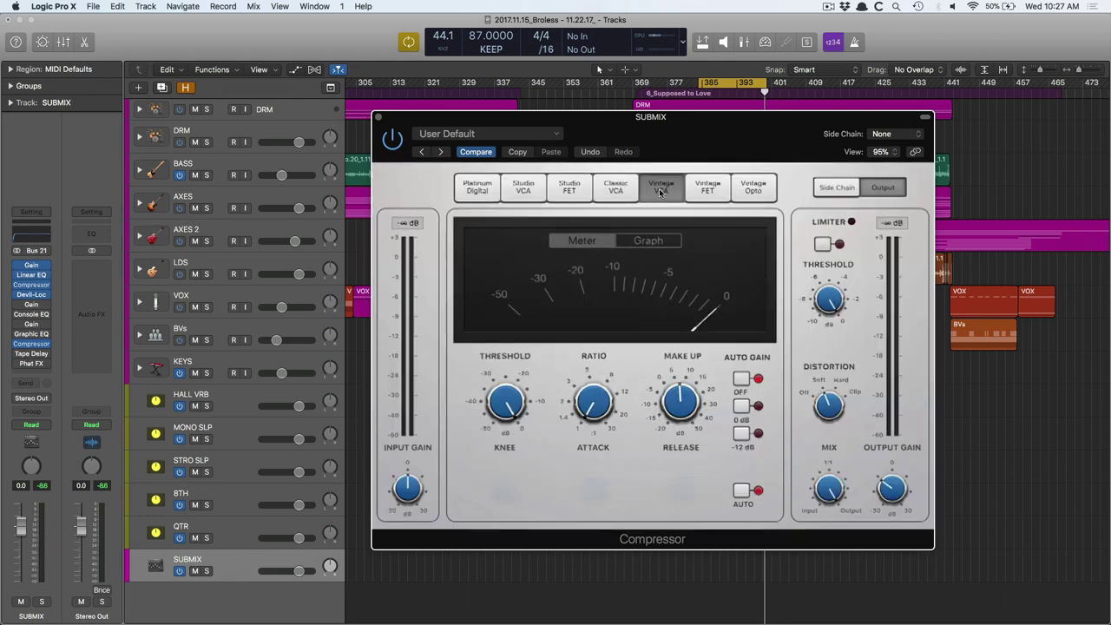
left_click(615, 189)
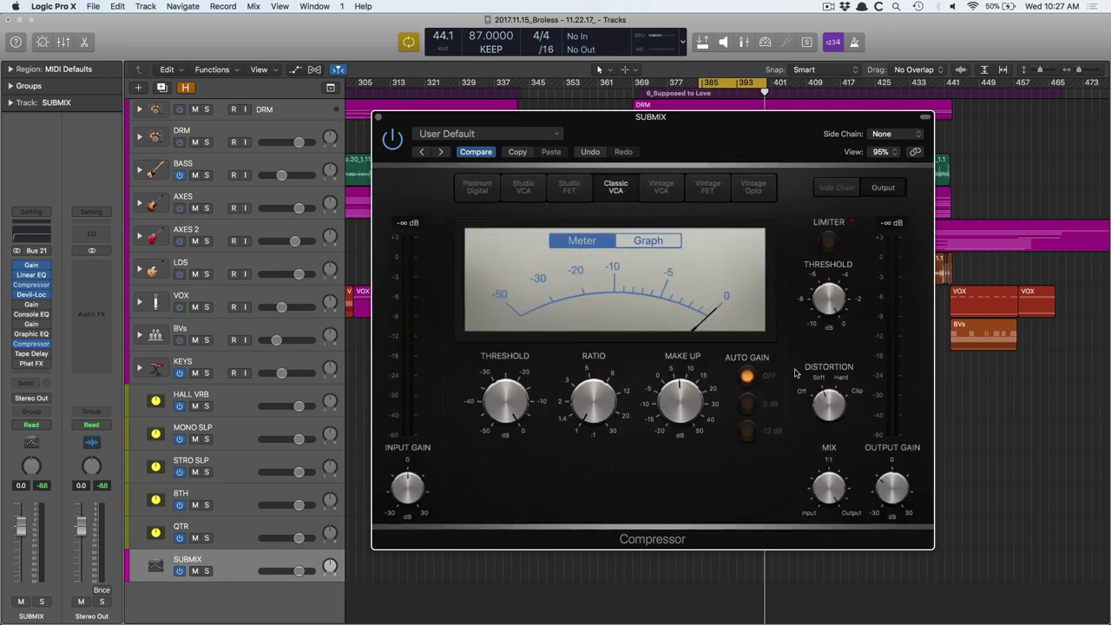
left_click(378, 118)
key("x")
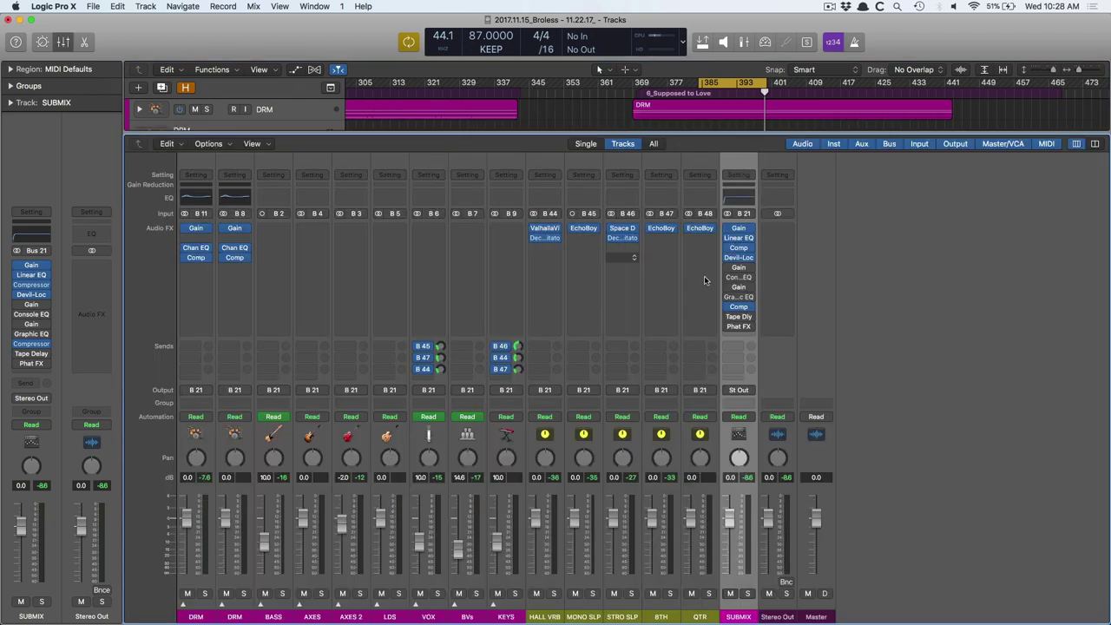
Bypass the second compressor on the SUBMIX channel
left_click(750, 306)
left_click(729, 308)
left_click(728, 307)
Enable the SUBMIX Tape Delay and open its window centred over the tracks
left_click(729, 317)
left_click(739, 317)
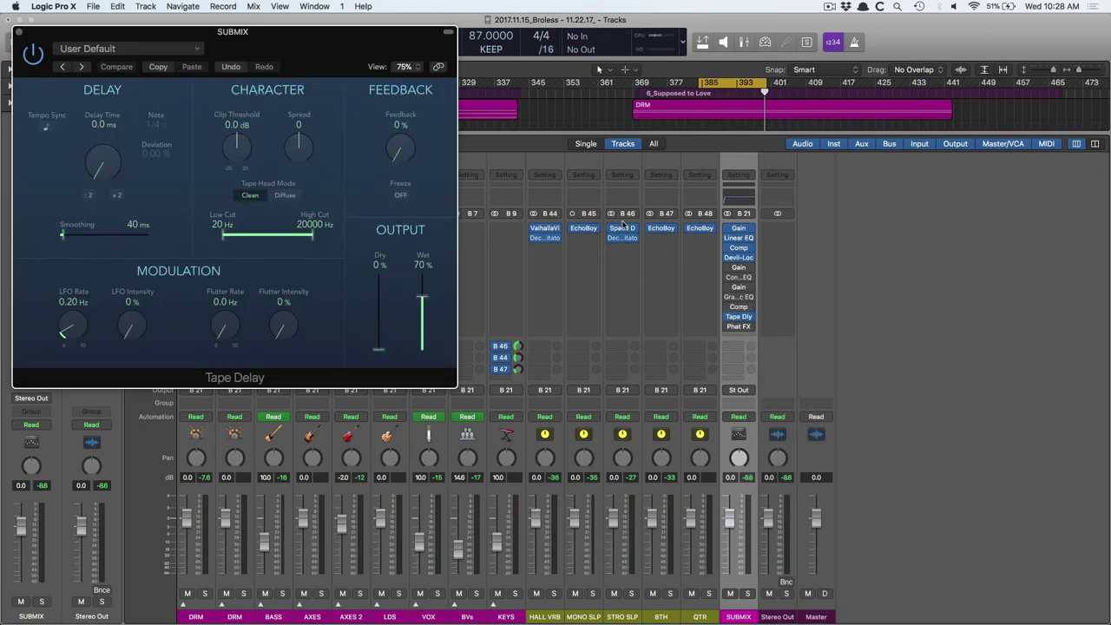
key("x")
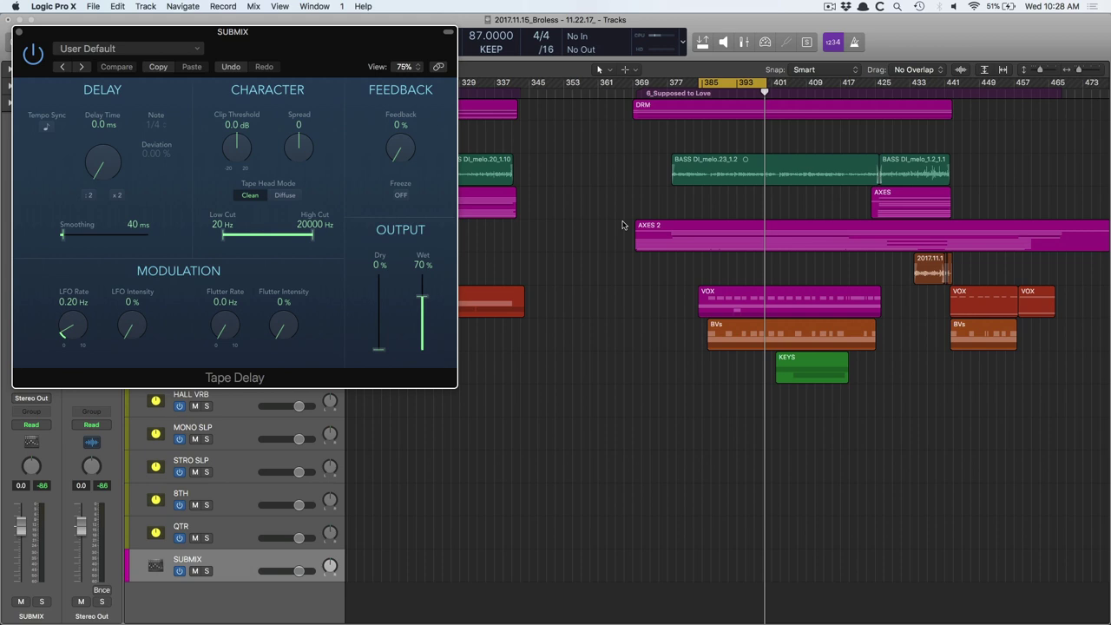
left_click_drag(333, 56, 732, 203)
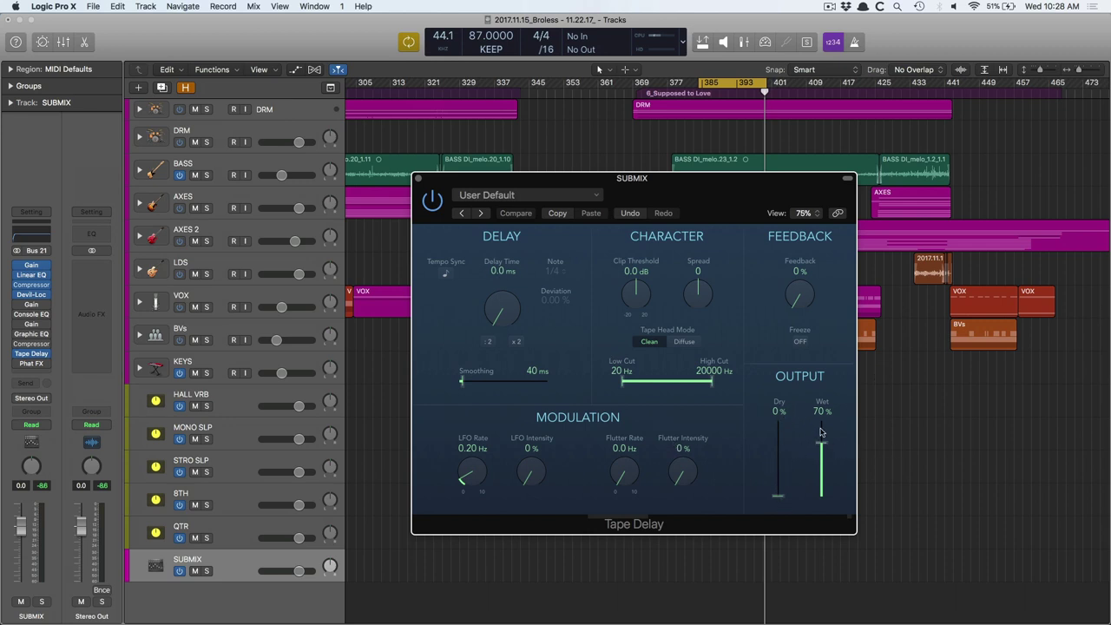
Bypass the SUBMIX Tape Delay and start playback to listen
left_click(434, 203)
key("space")
key("space")
Lower the Tape Delay clip threshold to -20 dB, raise wet to 75%, and compare bypassed versus on
left_click_drag(633, 297, 631, 389)
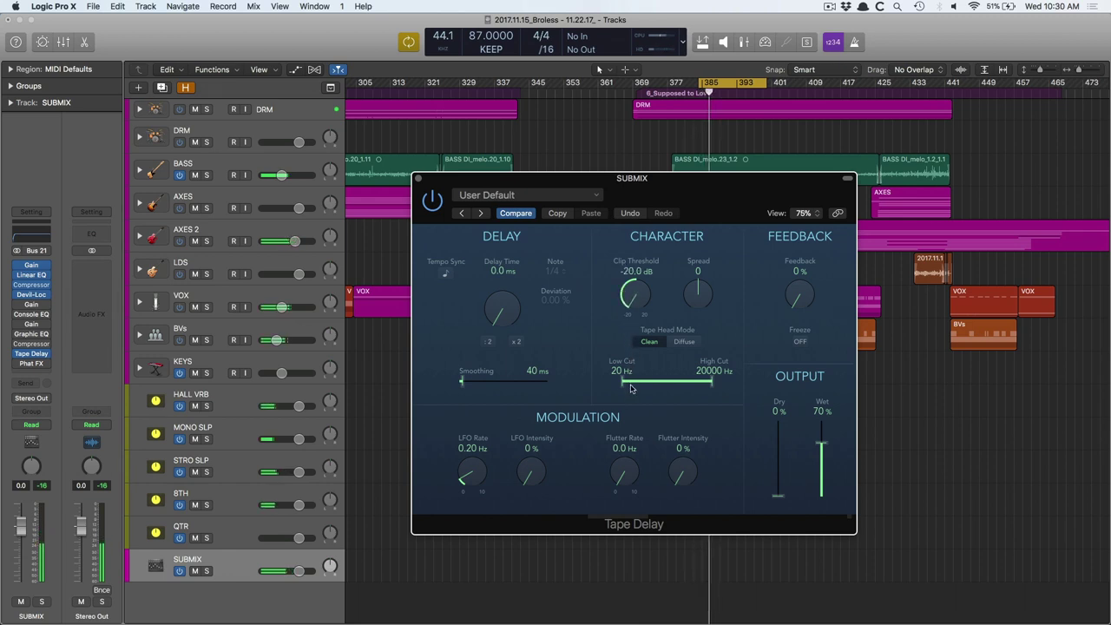
left_click_drag(820, 447, 820, 440)
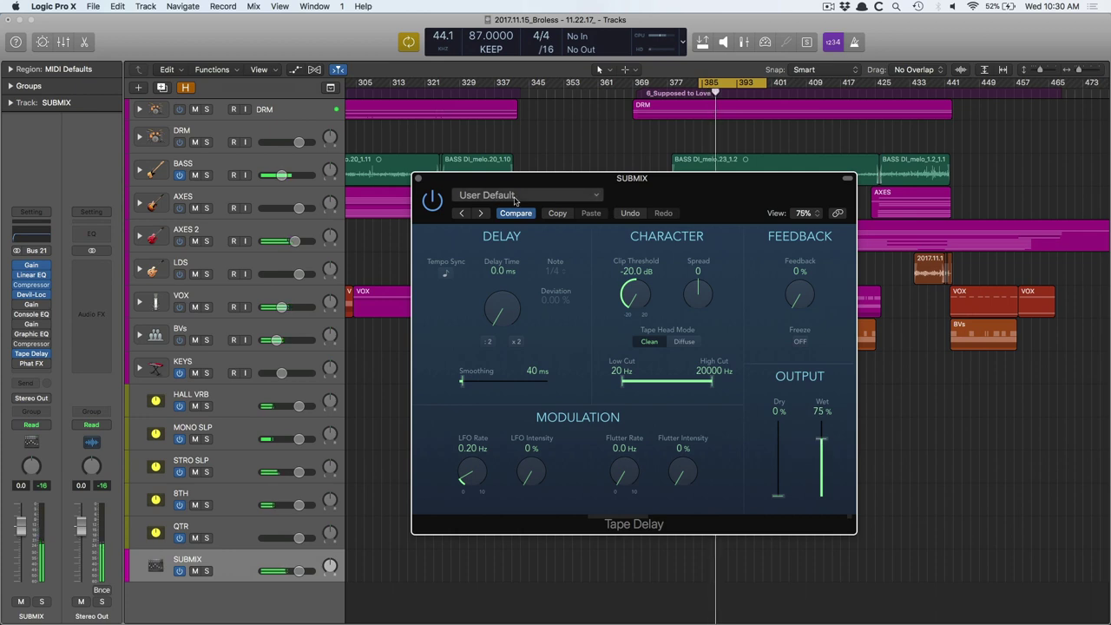
left_click(432, 200)
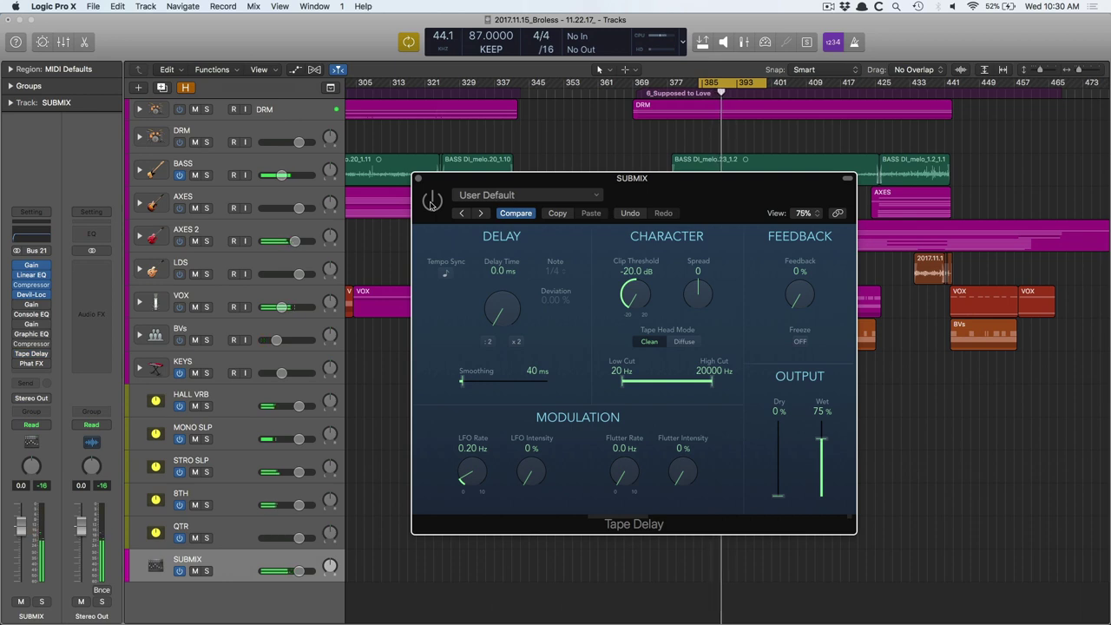
left_click(431, 202)
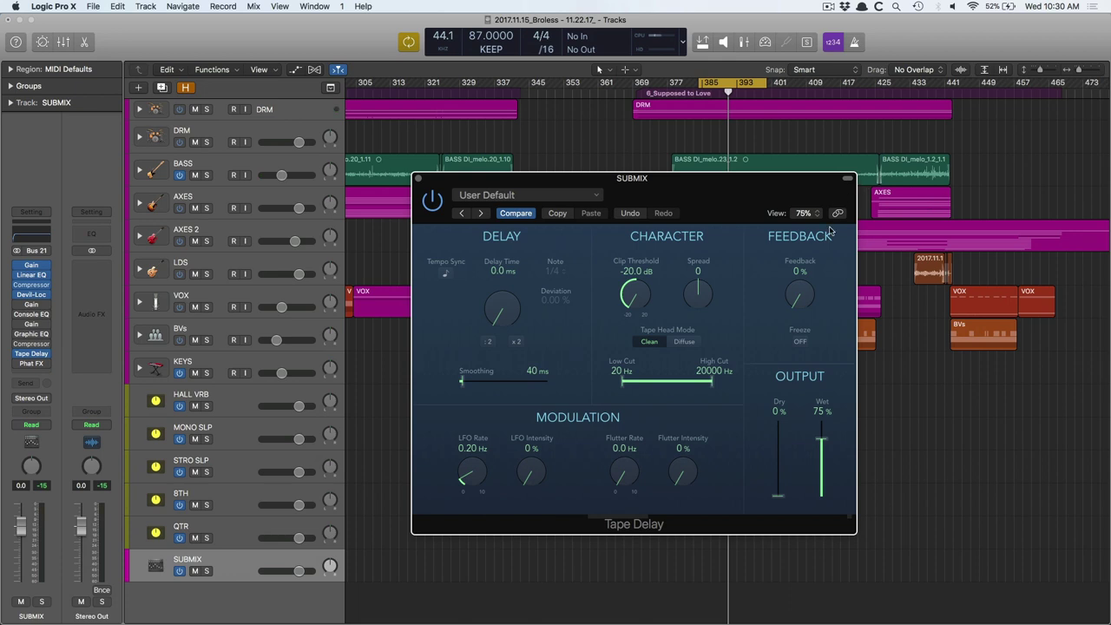
Close Tape Delay and bring up the SUBMIX Phat FX plug-in from the Mixer
left_click(418, 178)
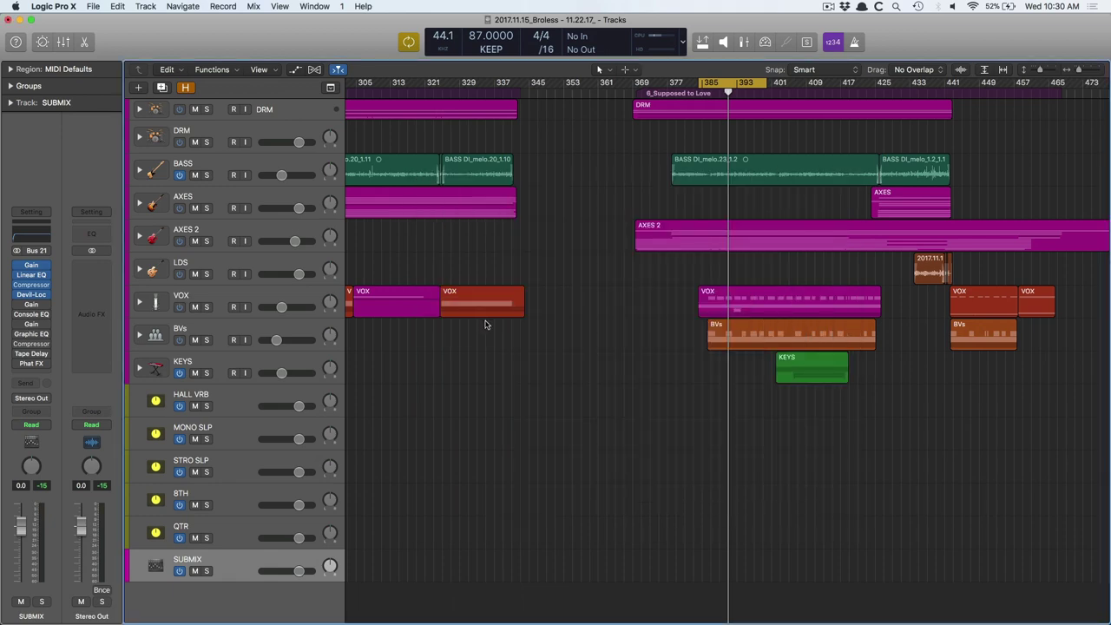
key("x")
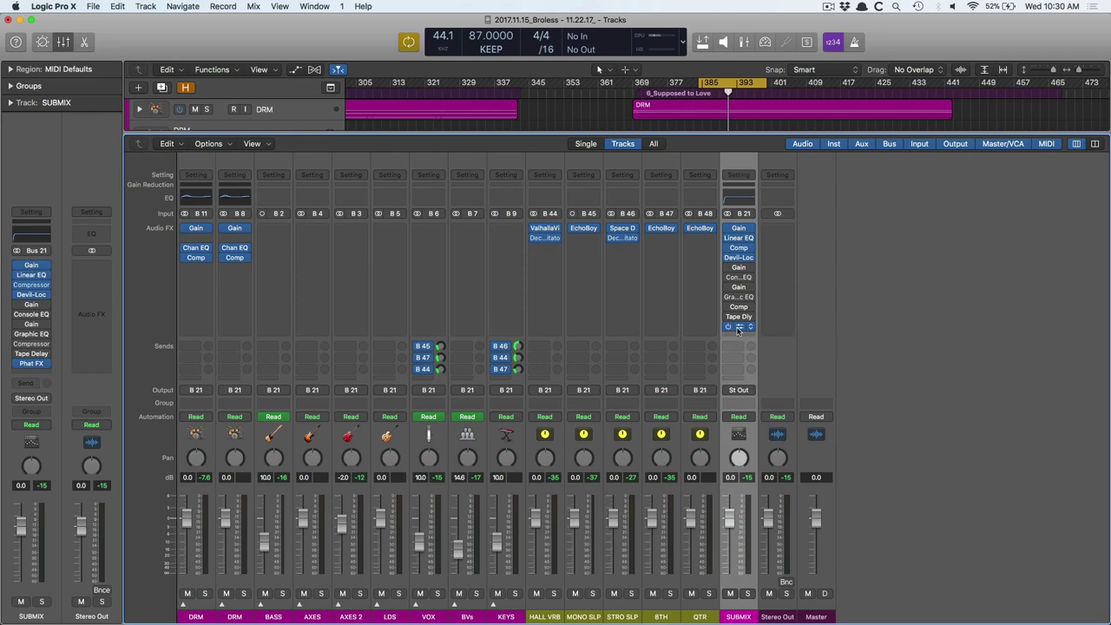
left_click(734, 330)
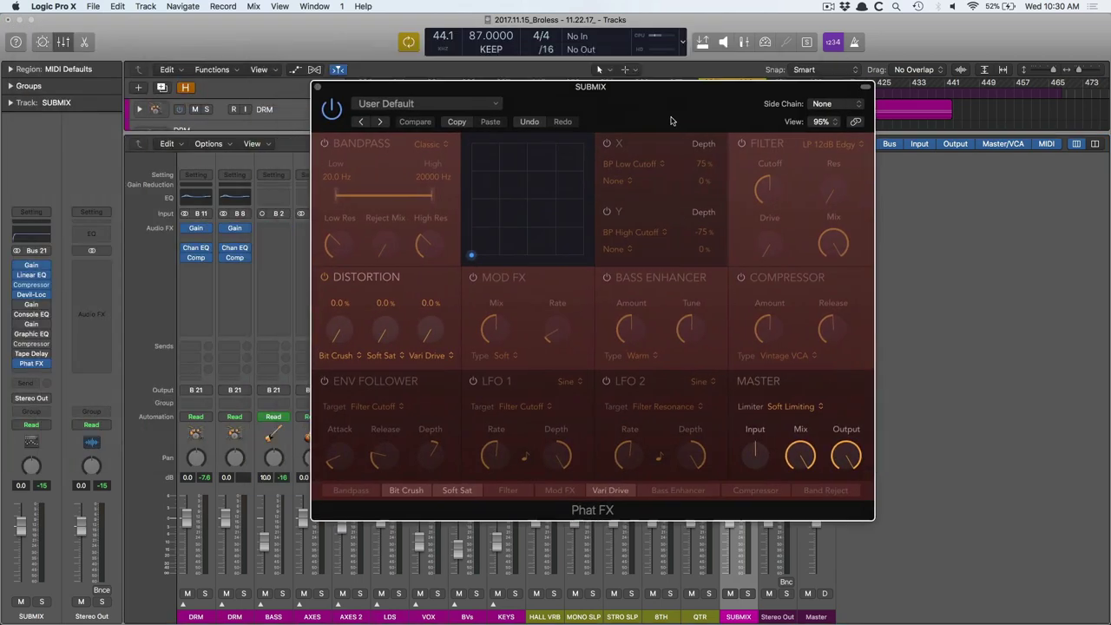
left_click_drag(671, 121, 682, 116)
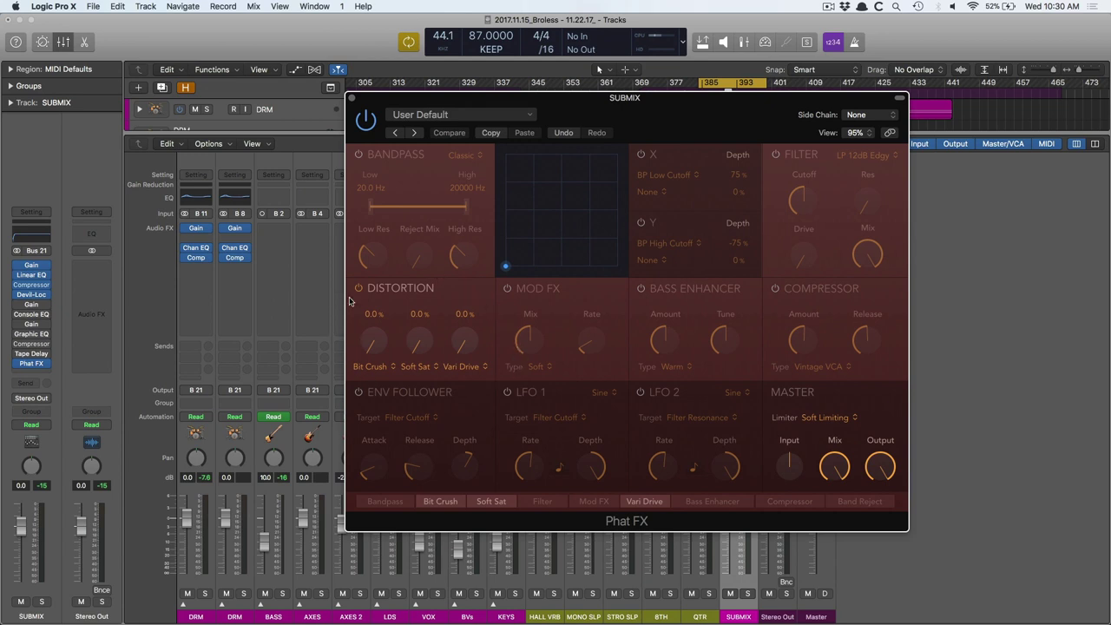
Raise the Phat FX Soft Sat distortion to 14.1%, comparing with the module bypassed
left_click(420, 368)
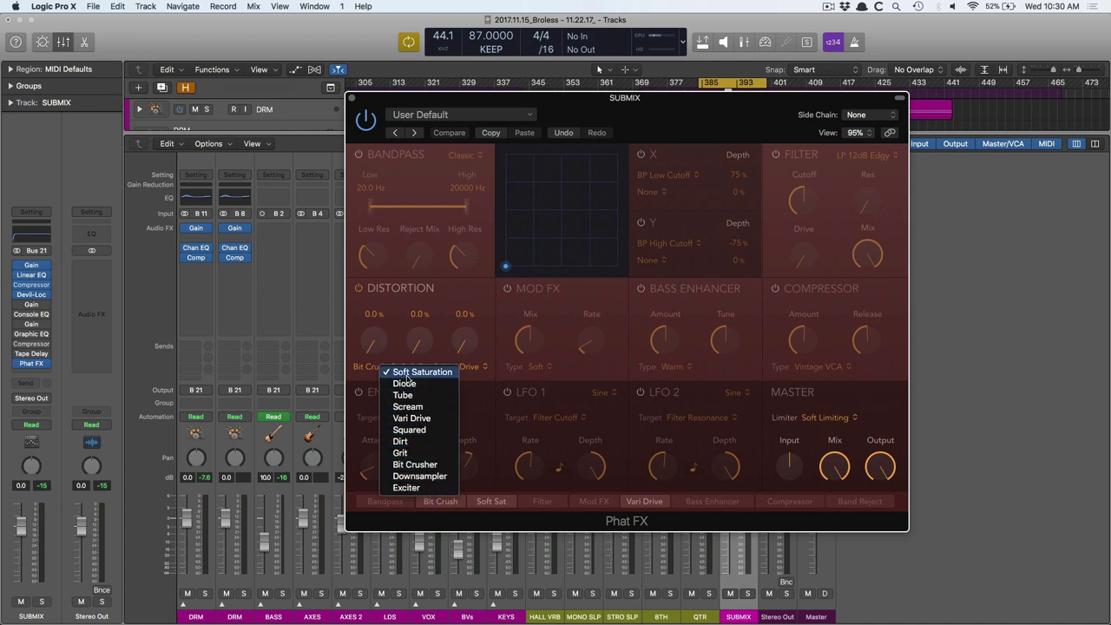
left_click(404, 302)
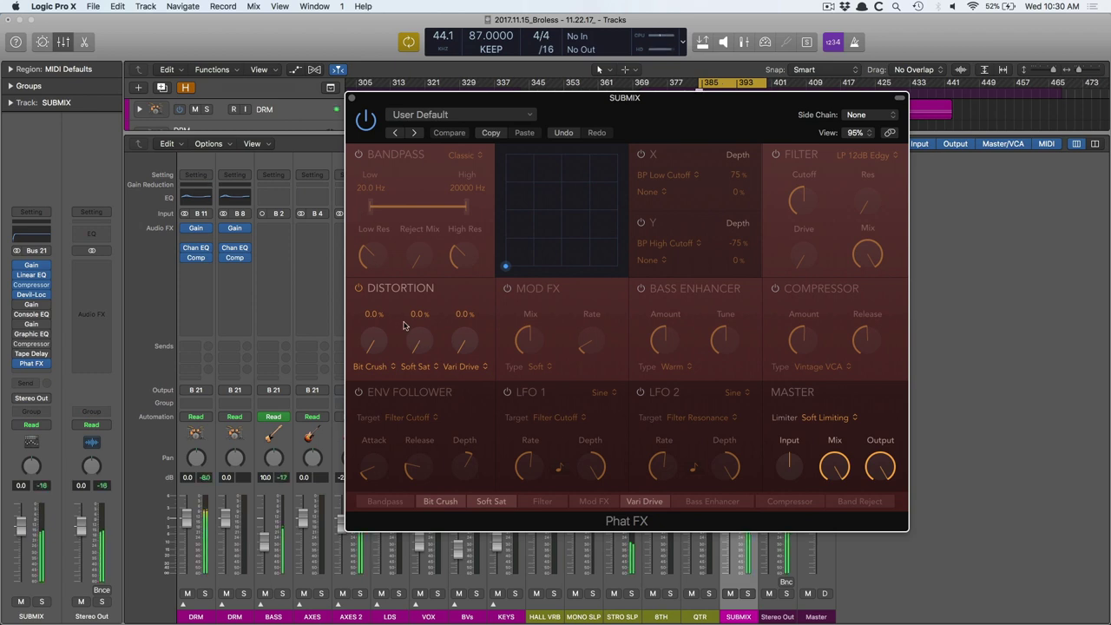
left_click_drag(414, 340, 413, 312)
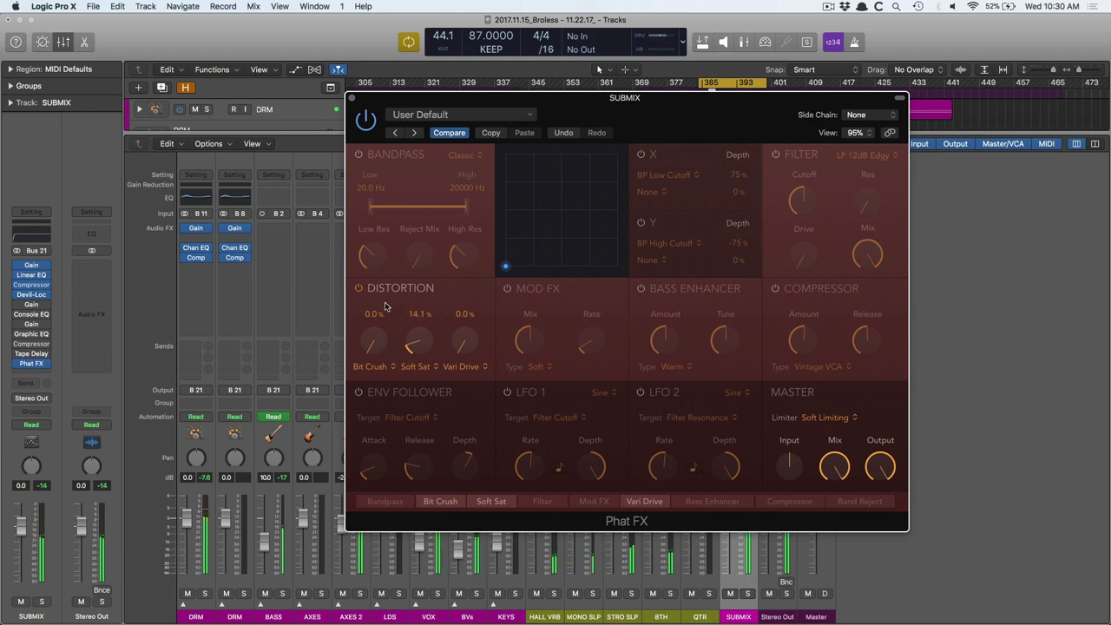
left_click(358, 288)
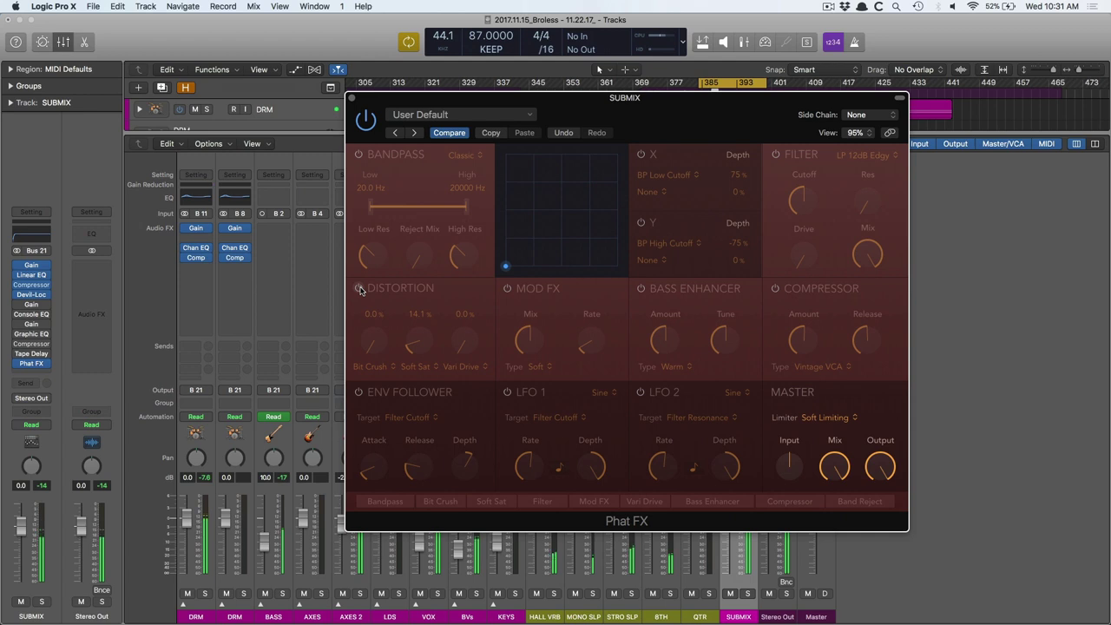
left_click(359, 288)
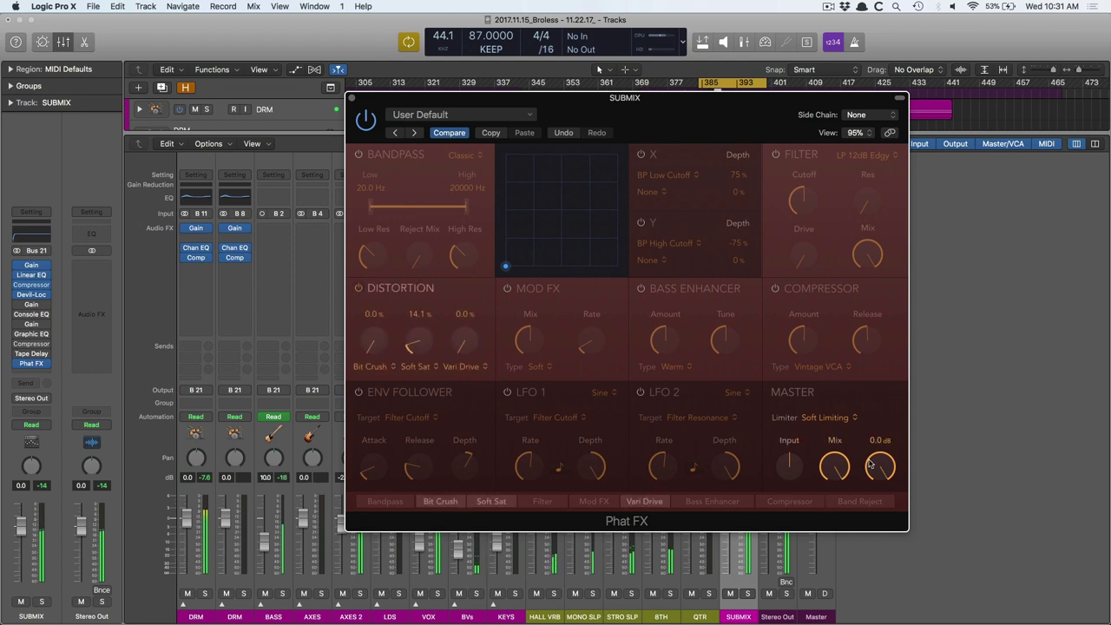
Trim the Phat FX output to -0.5 dB, A/B the distortion, and close the plug-in
left_click_drag(871, 465, 870, 467)
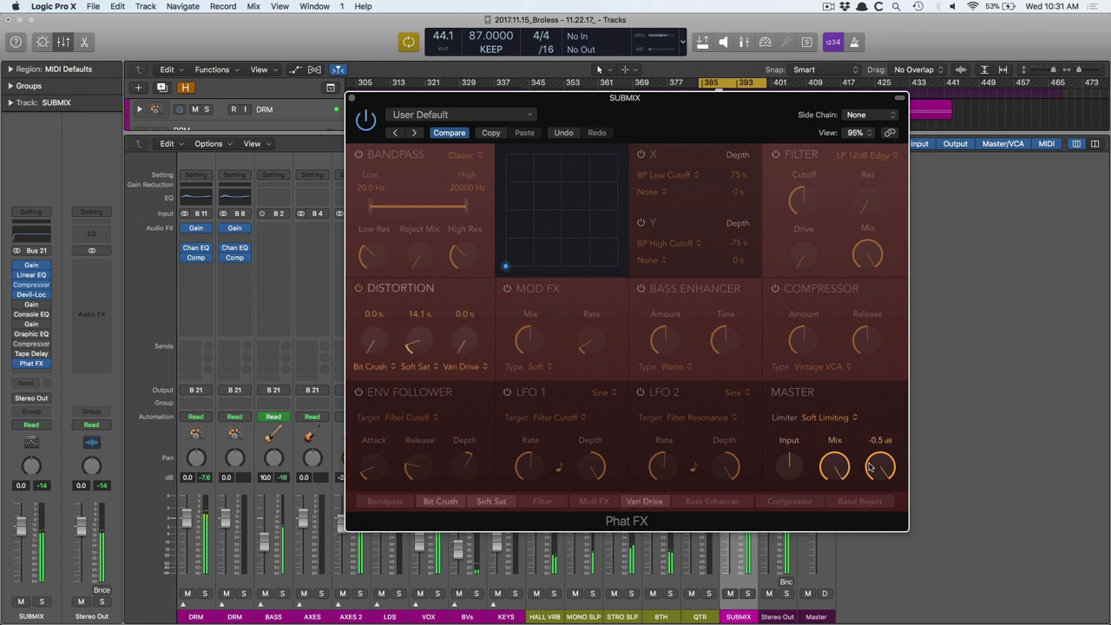
left_click(359, 289)
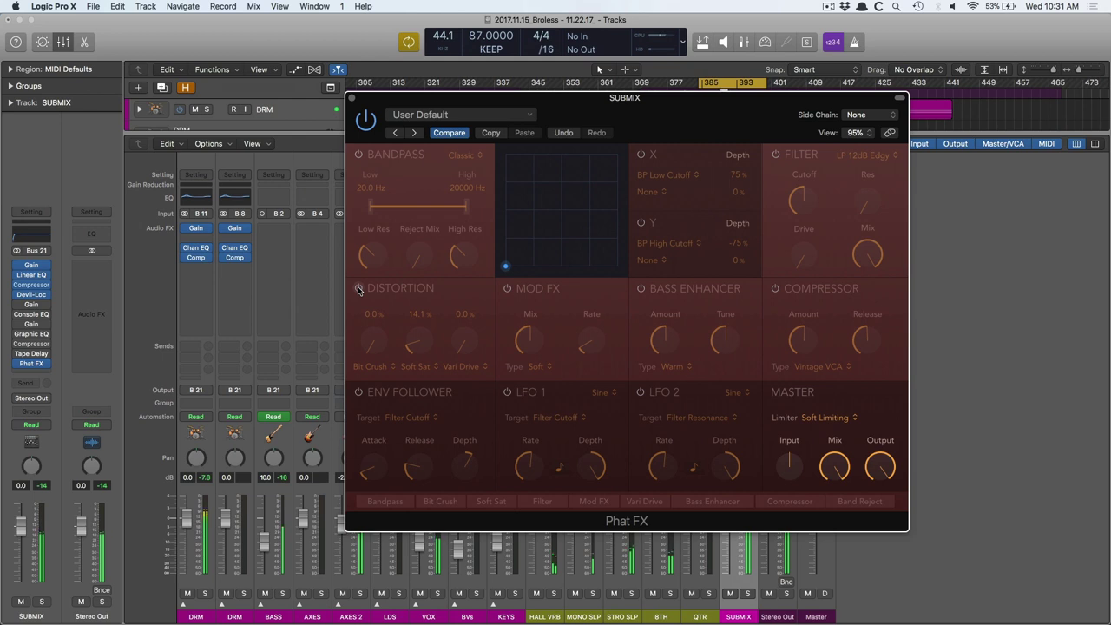
left_click(359, 289)
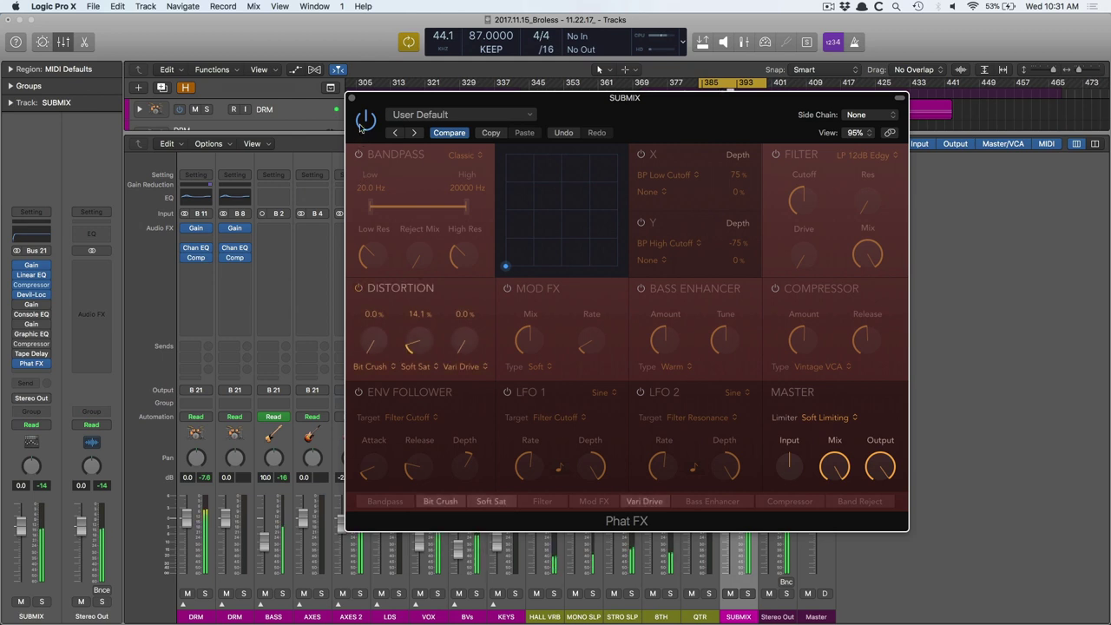
left_click(352, 99)
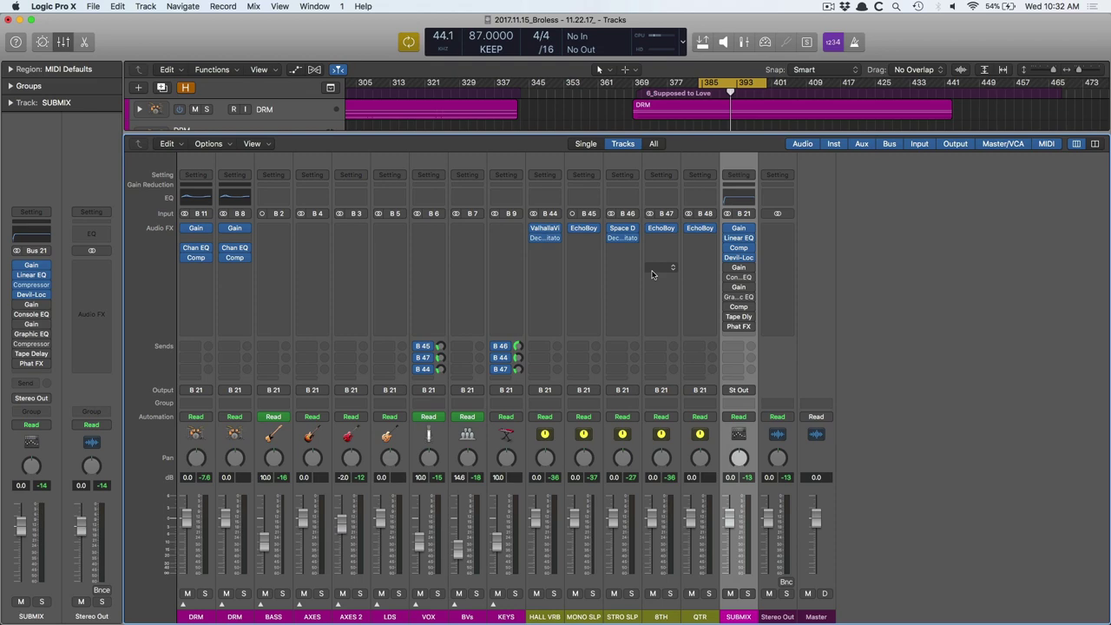
Hide the Mixer with X to show the Tracks area, including SUBMIX
key("x")
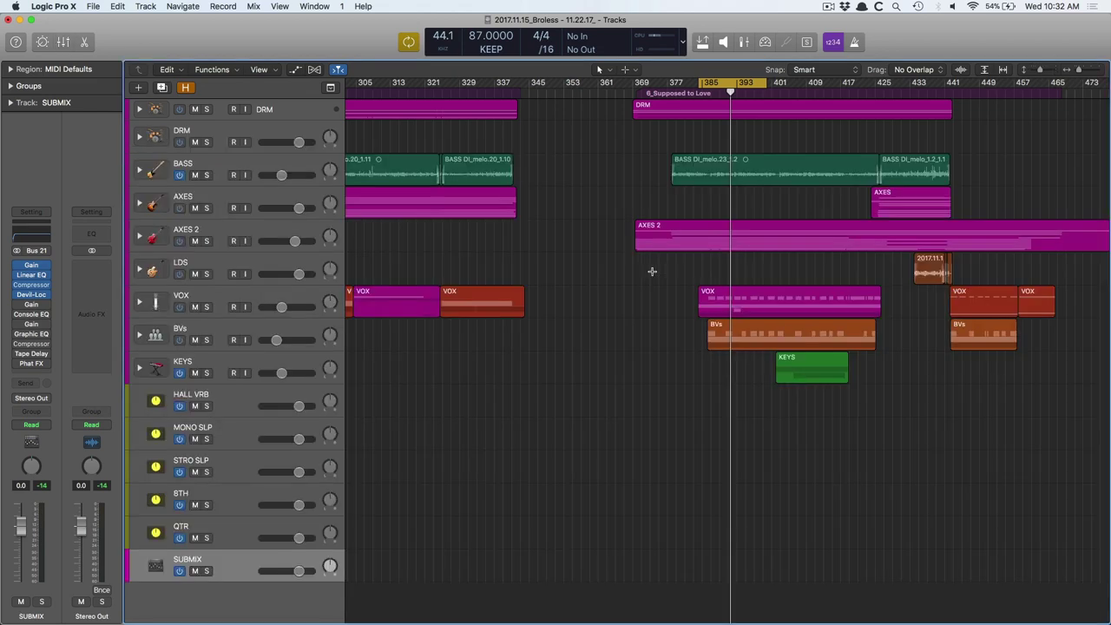